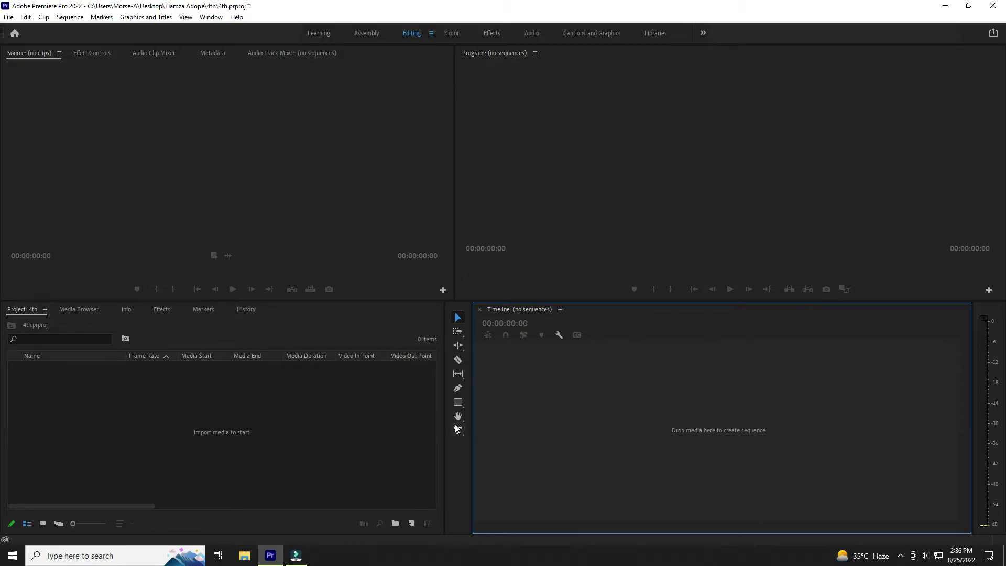
# Step: Start creating a new sequence in the empty project
pyautogui.click(388, 429)
pyautogui.click(410, 522)
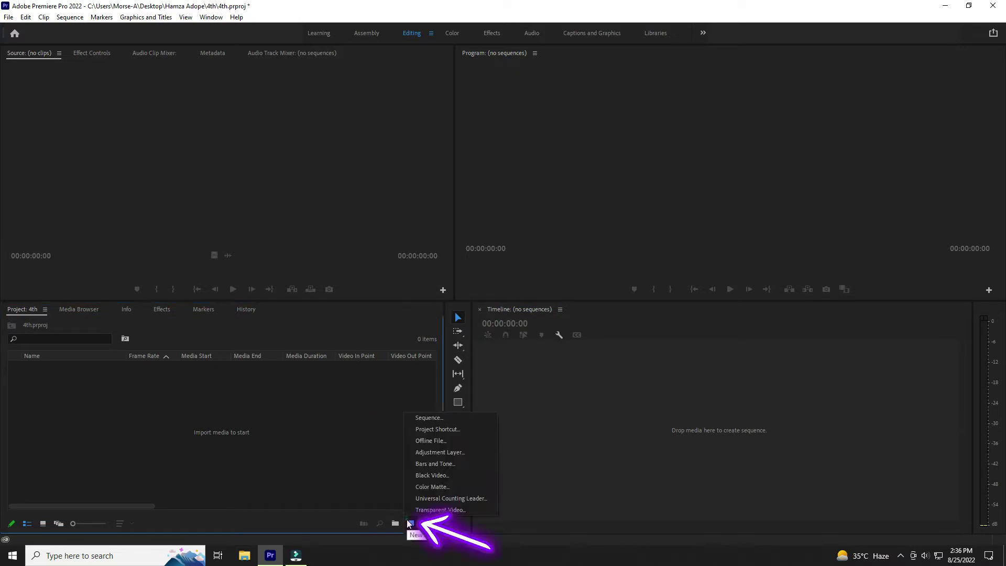
pyautogui.click(414, 422)
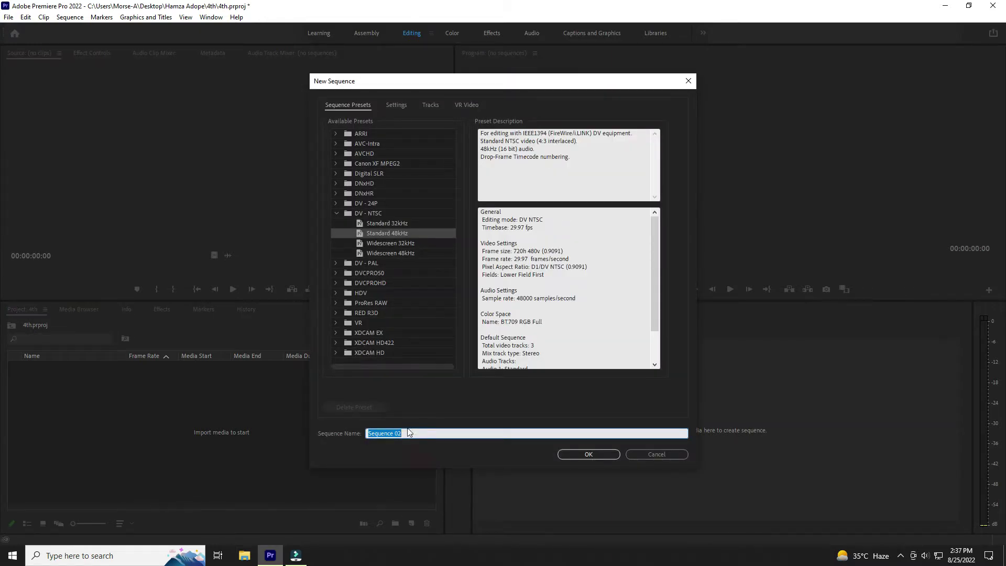
pyautogui.click(337, 214)
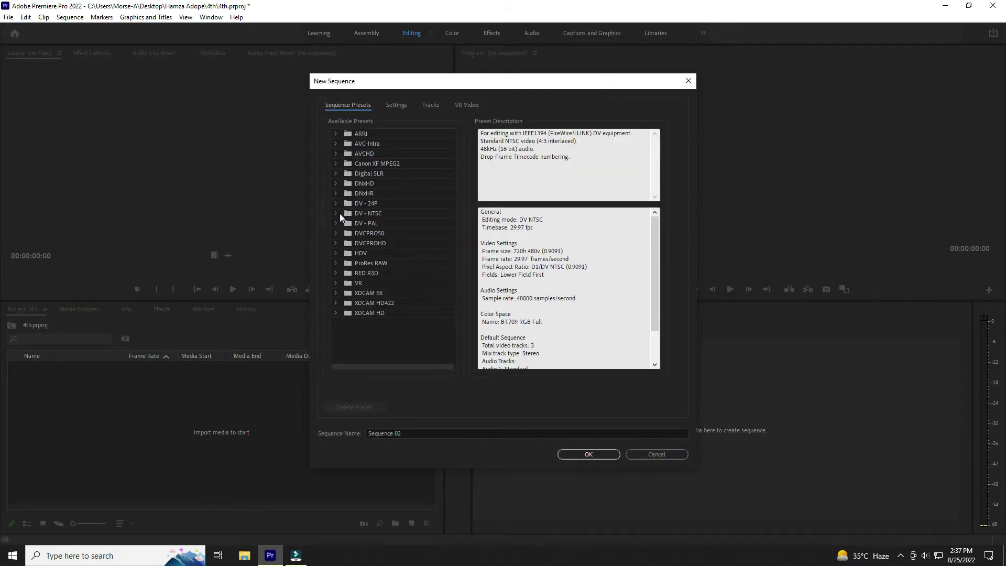
pyautogui.click(336, 135)
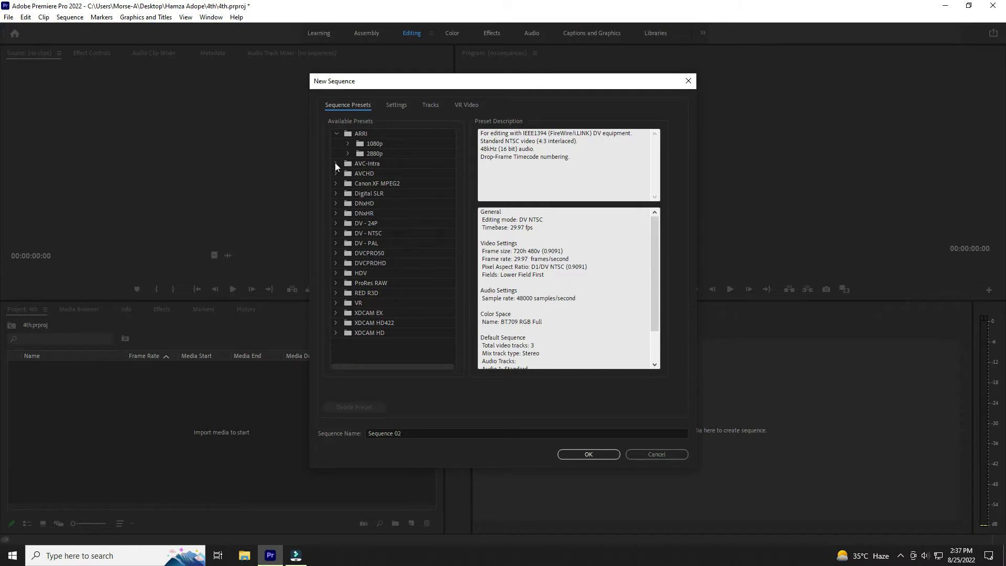
pyautogui.click(335, 164)
pyautogui.click(335, 164)
pyautogui.click(336, 134)
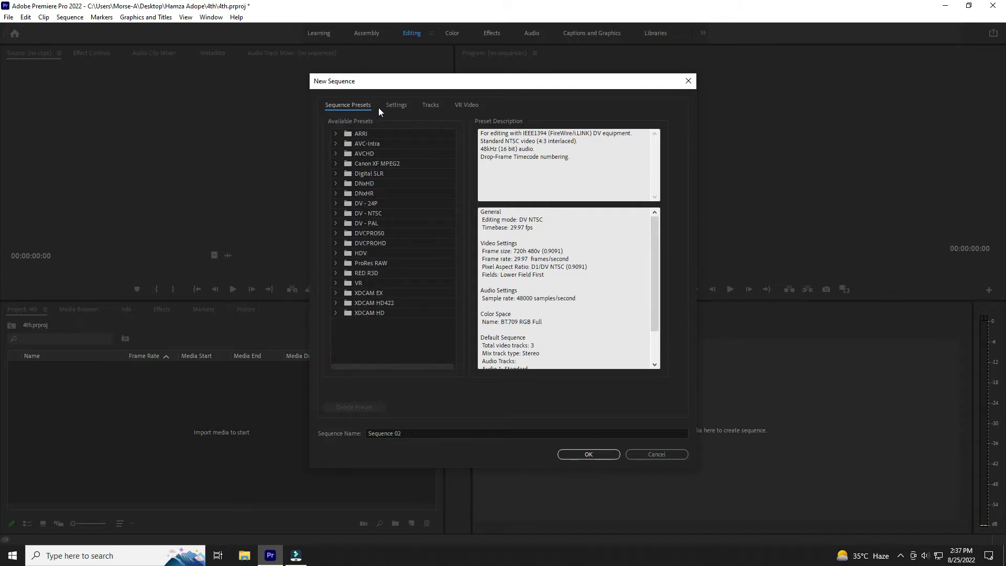
# Step: In the new sequence's settings, set the editing mode to Custom and the timebase to 30.00 frames/second
pyautogui.click(396, 104)
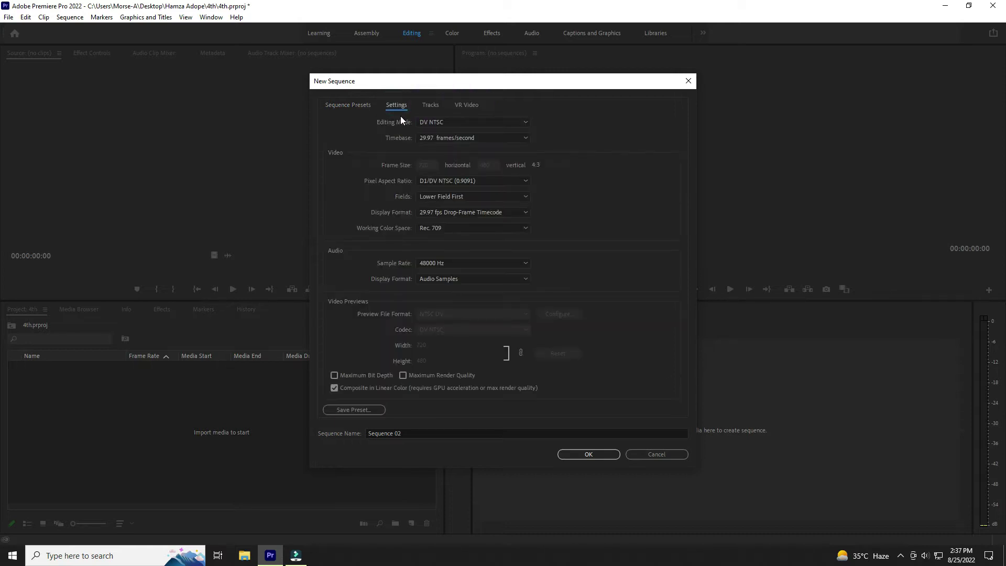
pyautogui.click(462, 122)
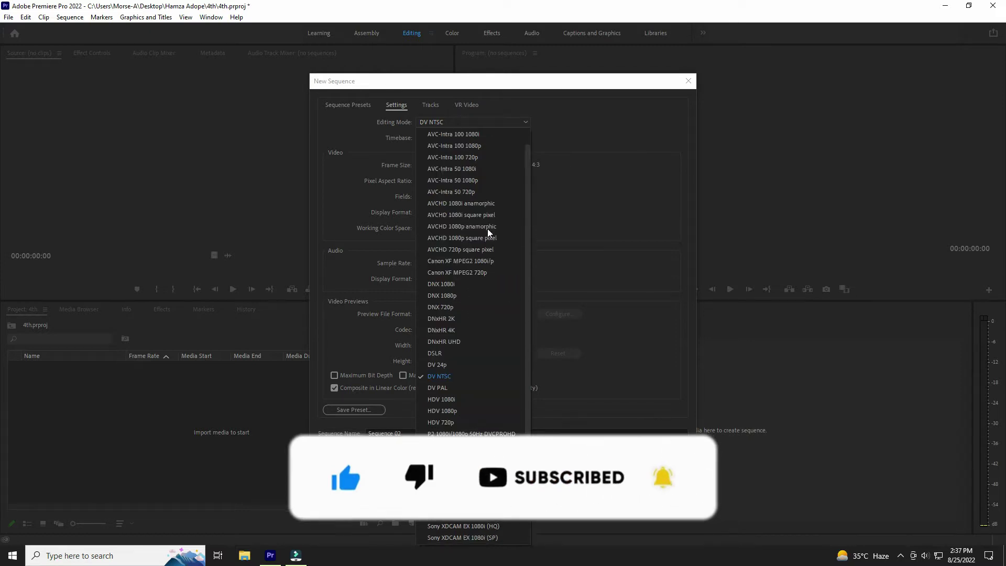
pyautogui.scroll(5, 488, 228)
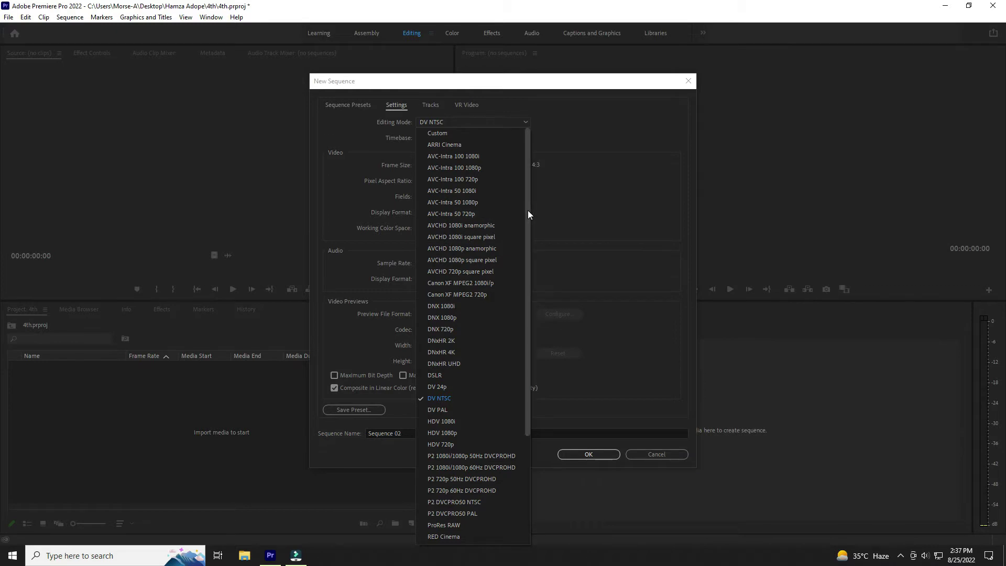
pyautogui.click(491, 133)
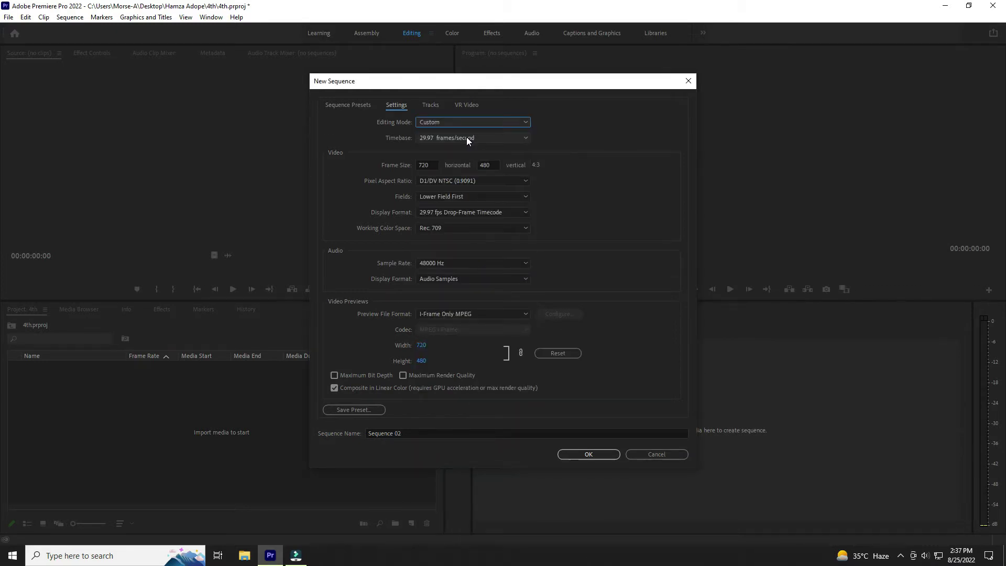
pyautogui.click(467, 139)
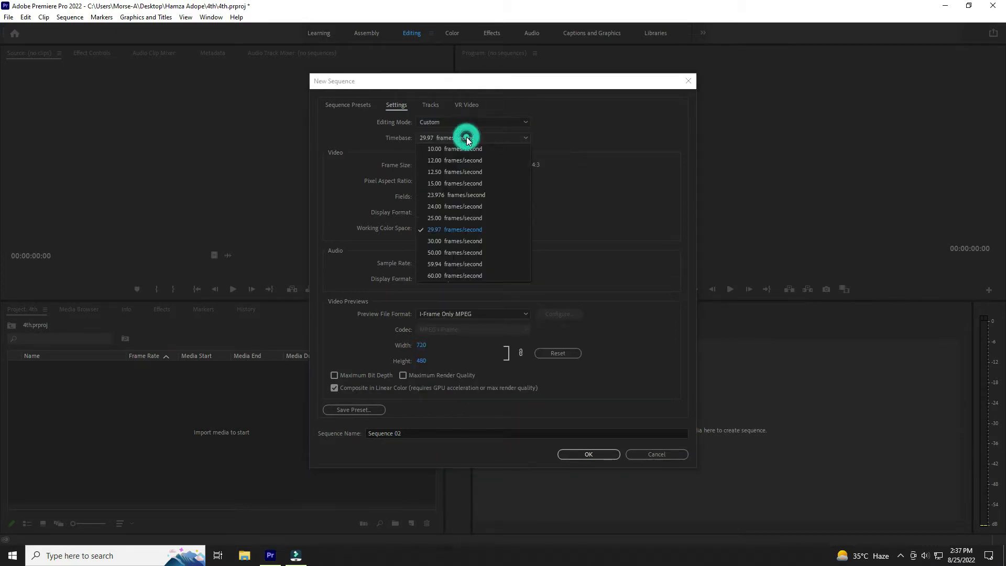
pyautogui.click(464, 241)
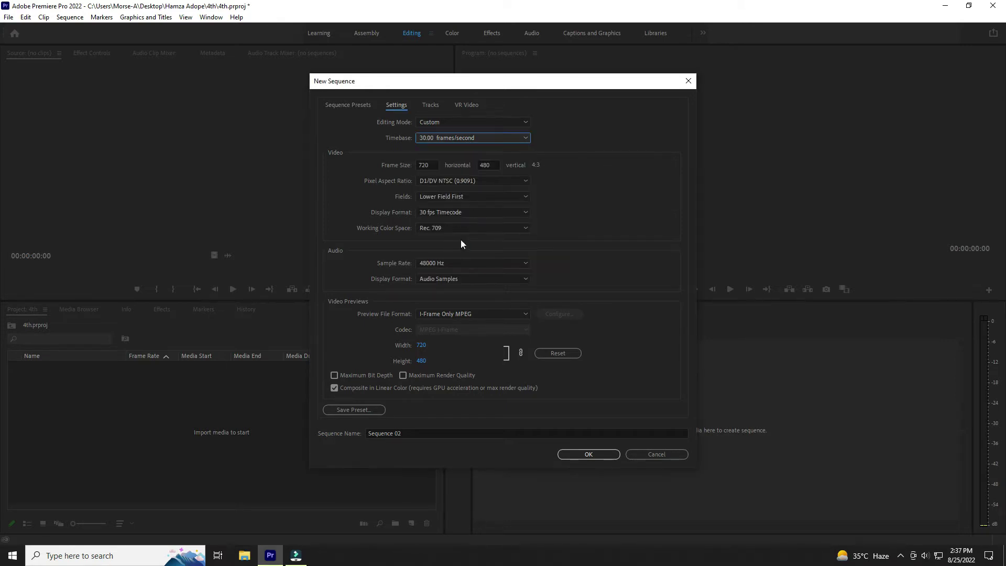
# Step: Set the sequence's frame size to 1920 horizontal by 1080 vertical
pyautogui.click(435, 167)
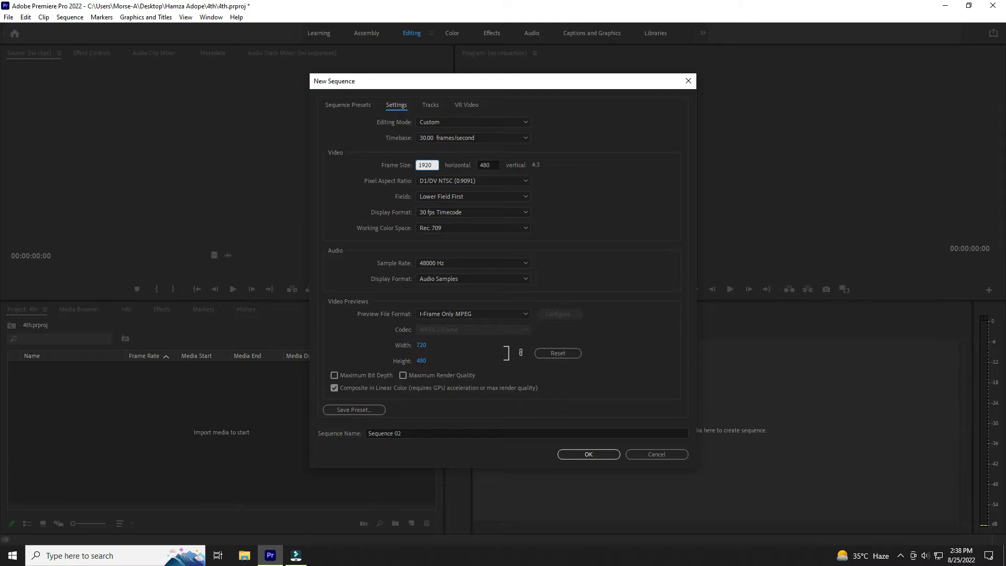
pyautogui.click(492, 166)
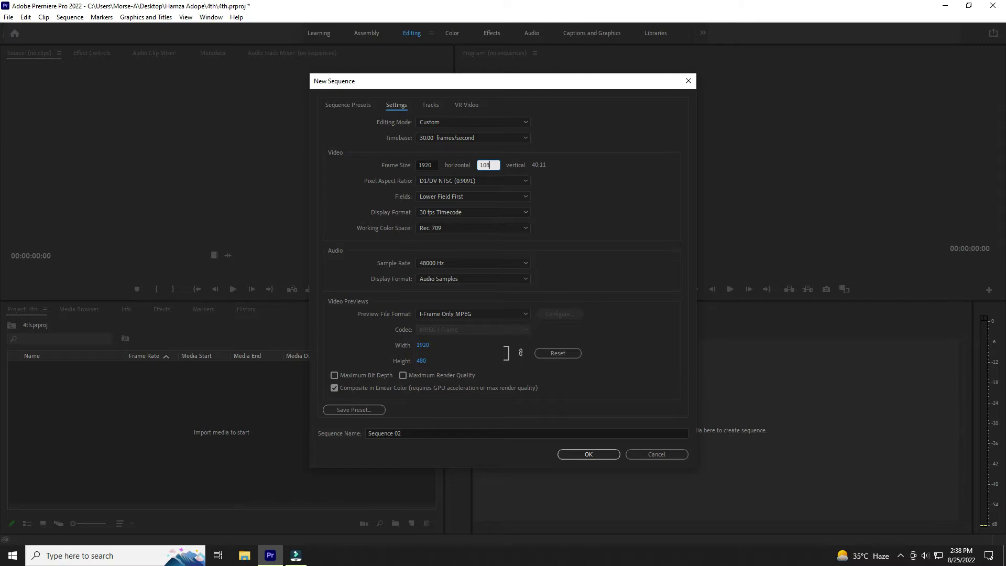
pyautogui.write('1080')
pyautogui.press('Tab')
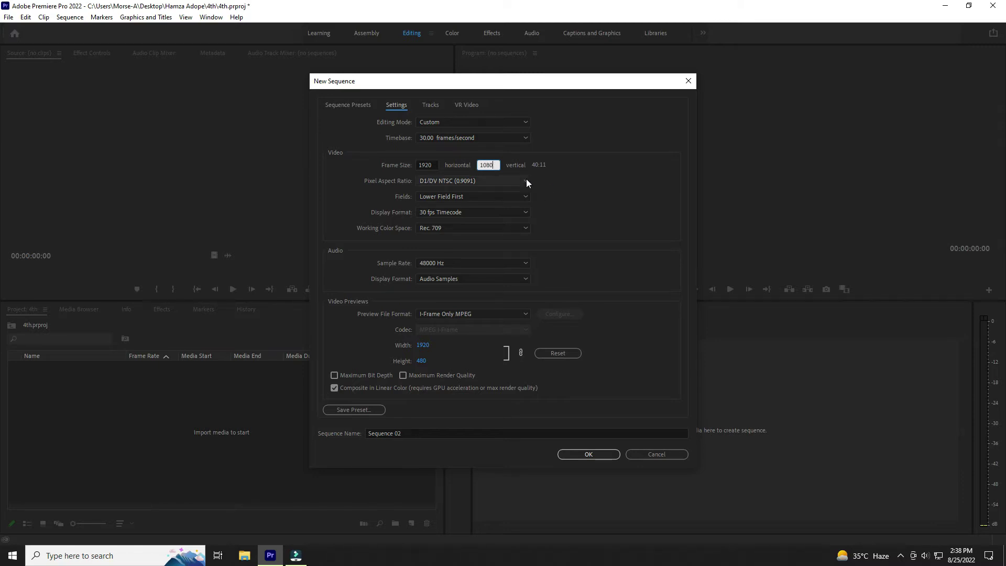
# Step: Choose D1/DV NTSC (0.9091) as the pixel aspect ratio and Lower Field First for the fields
pyautogui.click(526, 179)
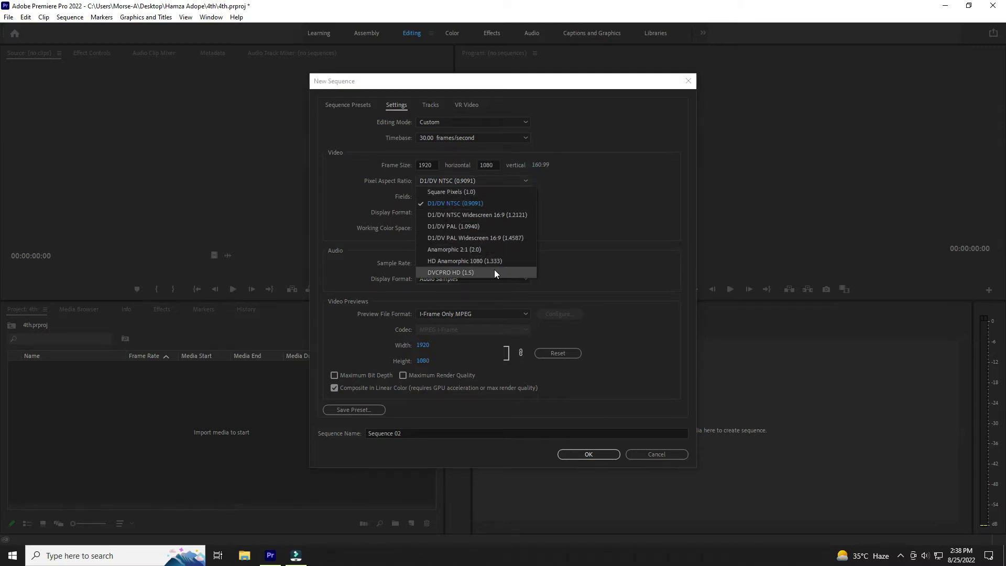
pyautogui.click(477, 204)
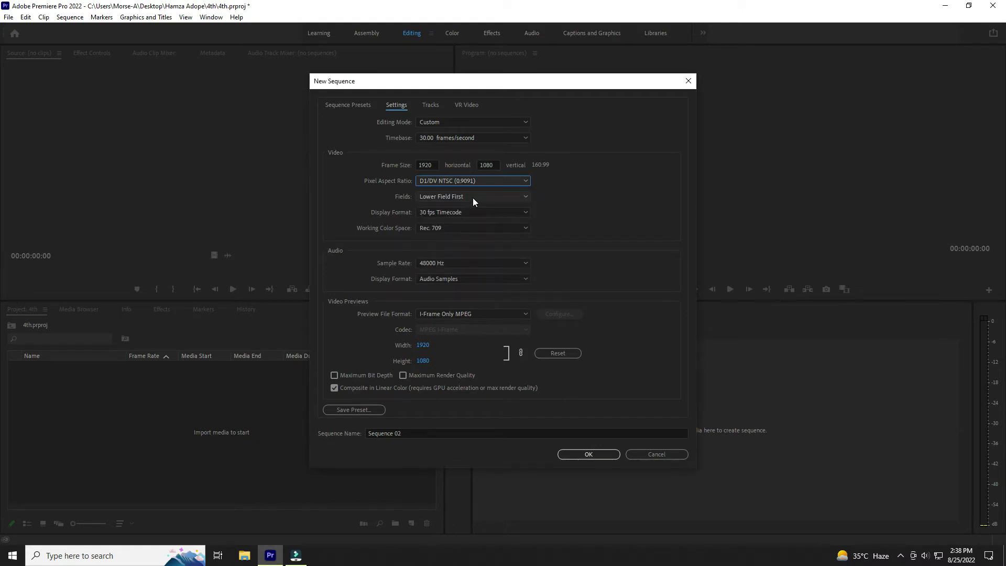
pyautogui.click(473, 197)
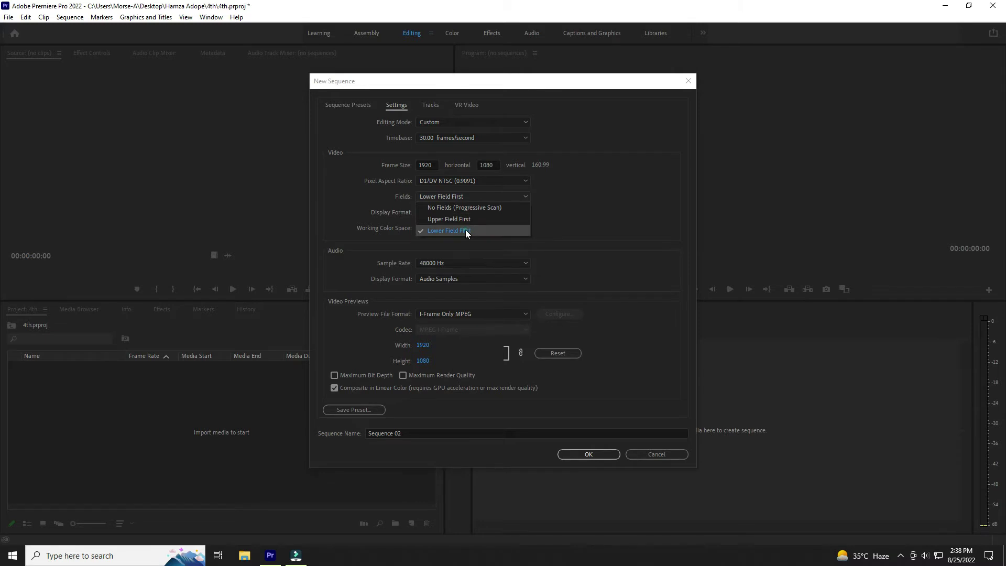
pyautogui.click(465, 229)
# Step: Choose 30 fps Timecode as the video display format and Rec. 709 as the working color space
pyautogui.click(459, 213)
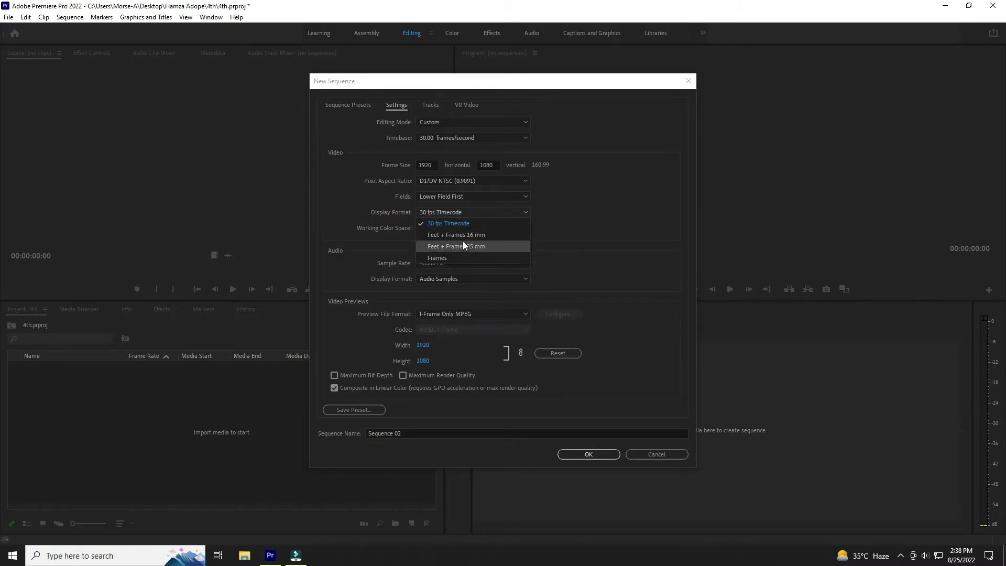
pyautogui.click(455, 223)
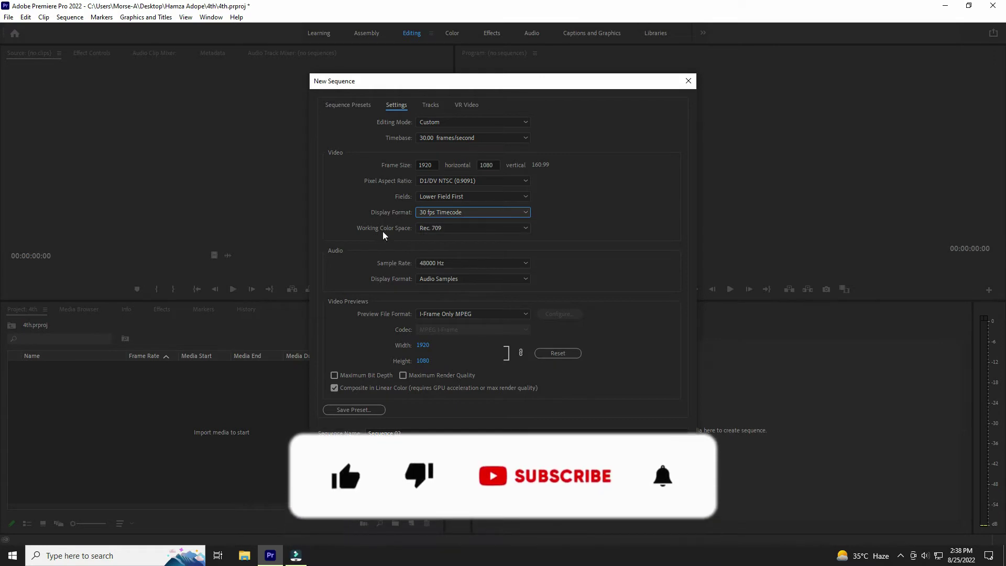
pyautogui.click(442, 229)
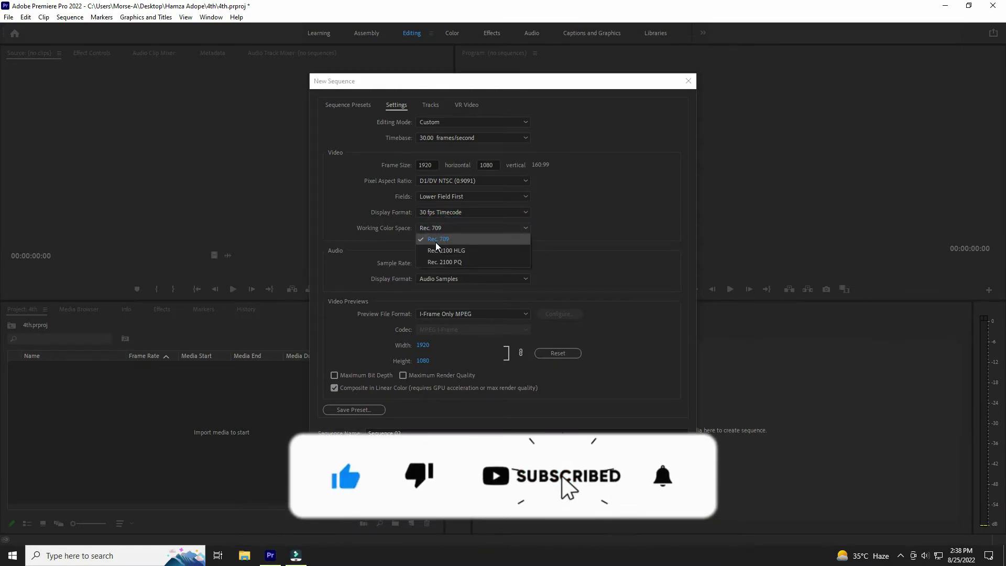
pyautogui.click(435, 242)
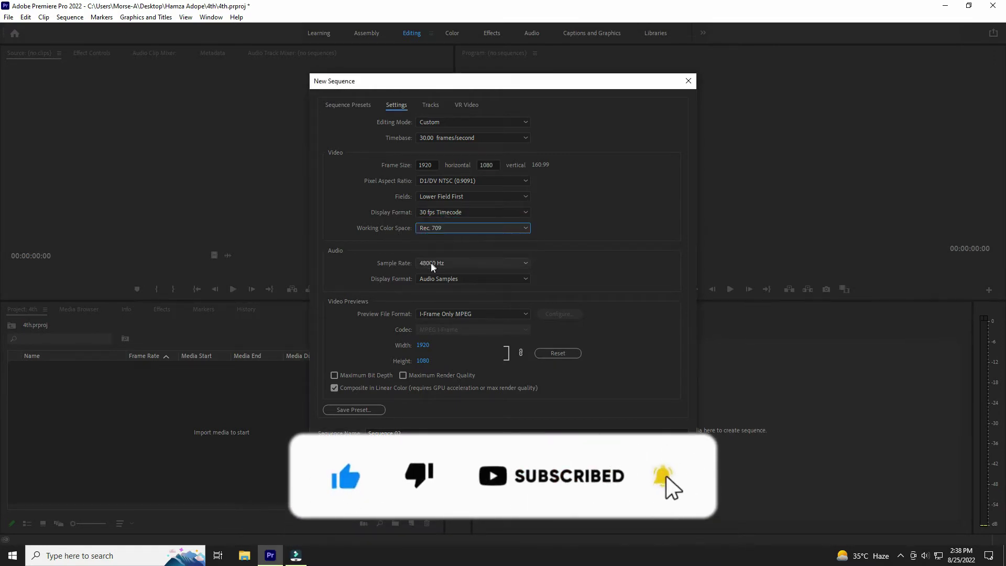
# Step: Choose a 48000 Hz audio sample rate and Audio Samples as the audio display format
pyautogui.click(435, 265)
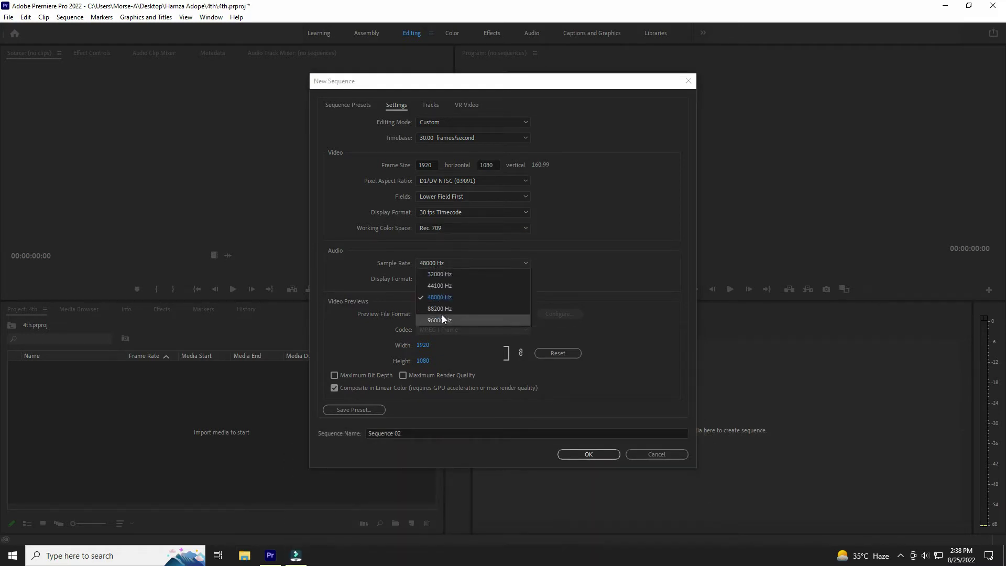
pyautogui.click(443, 297)
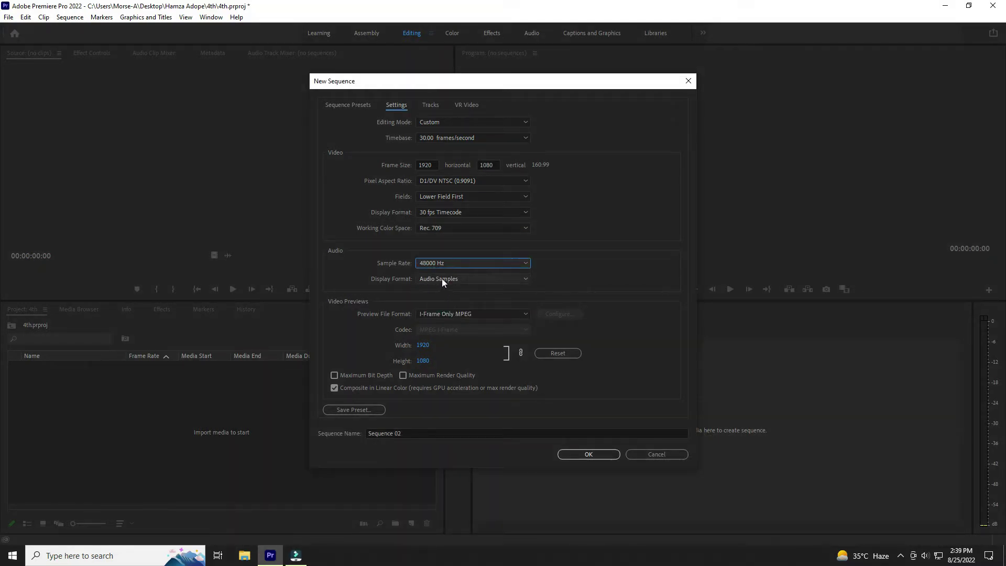
pyautogui.click(442, 278)
pyautogui.click(440, 288)
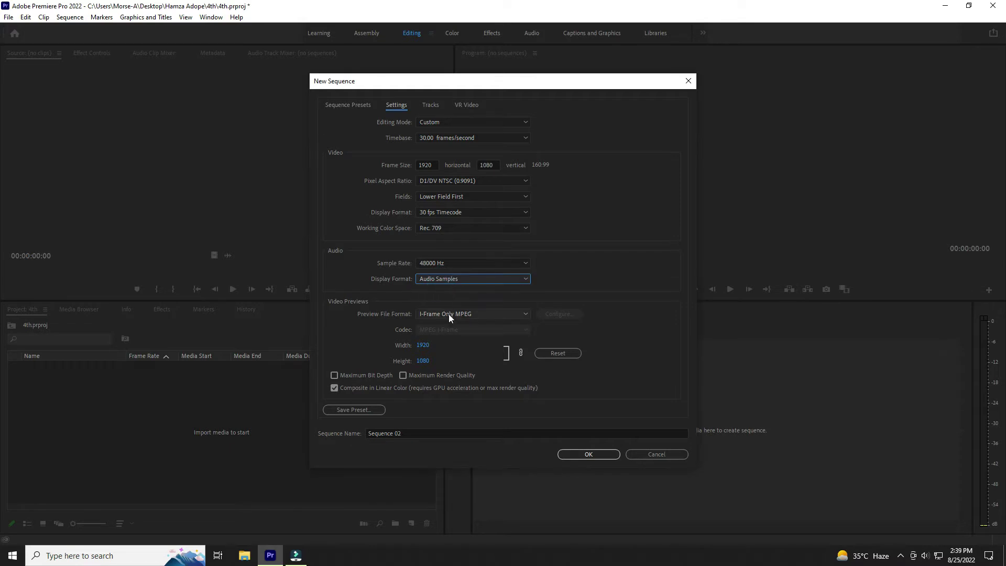
# Step: Choose I-Frame Only MPEG as the preview file format and create the sequence
pyautogui.click(448, 313)
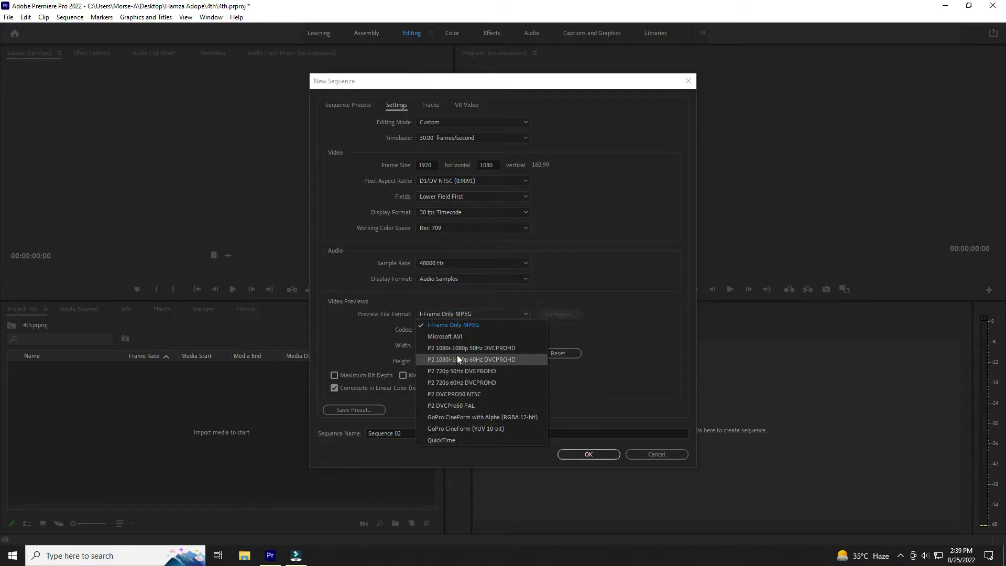
pyautogui.click(460, 325)
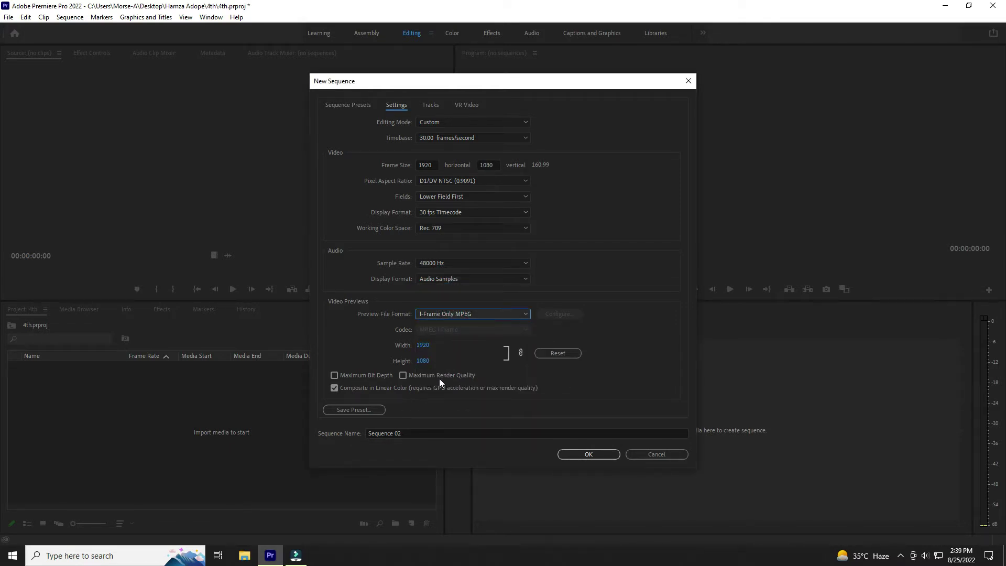
pyautogui.click(594, 454)
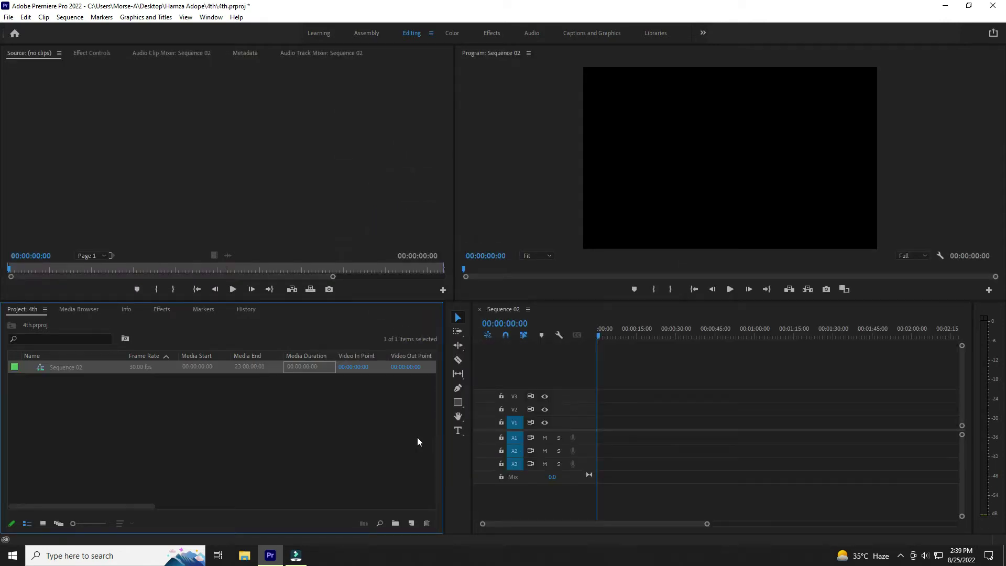
# Step: Import the video clip Car - 11490 from the DATA folder into the project
pyautogui.rightClick(302, 412)
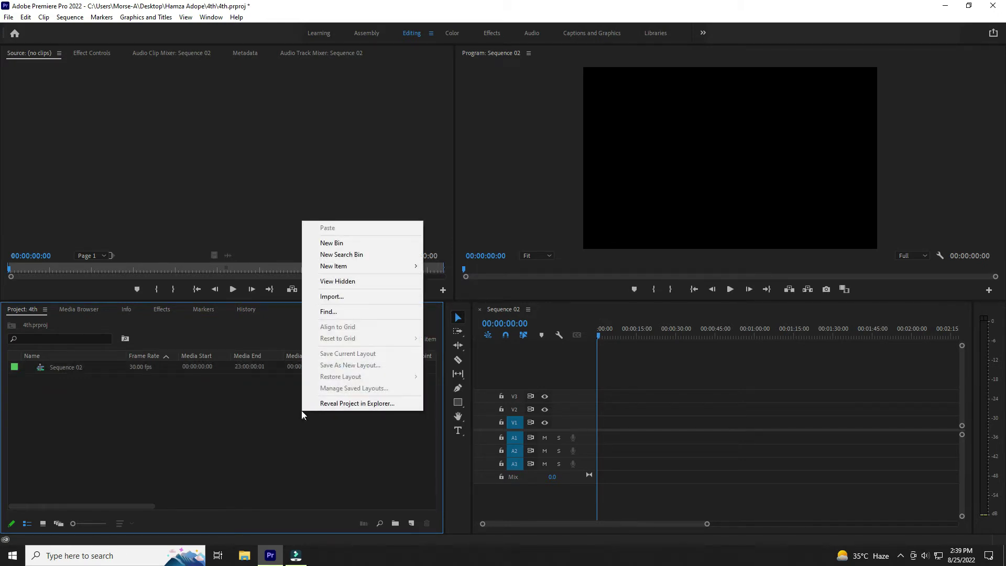
pyautogui.click(319, 296)
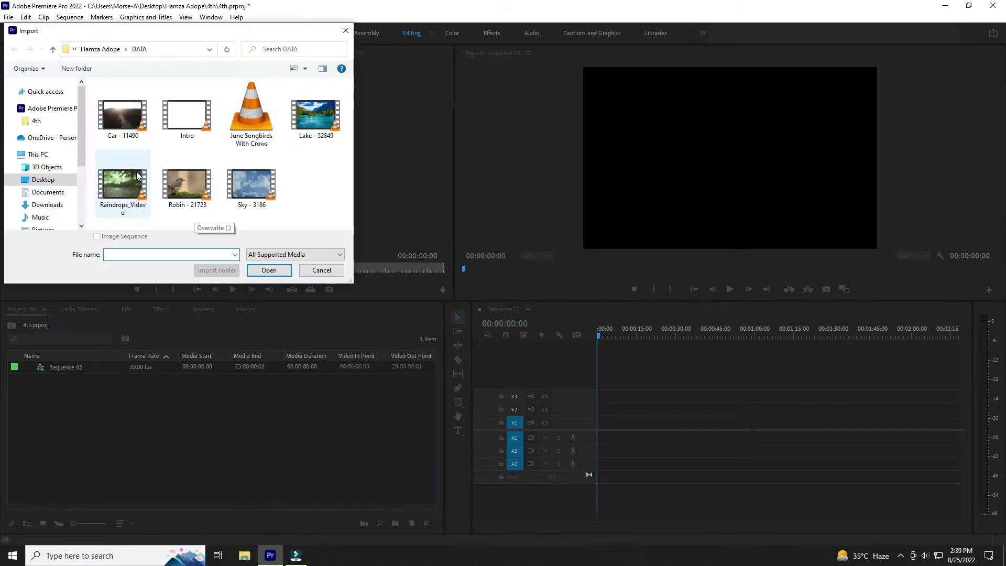
pyautogui.click(122, 117)
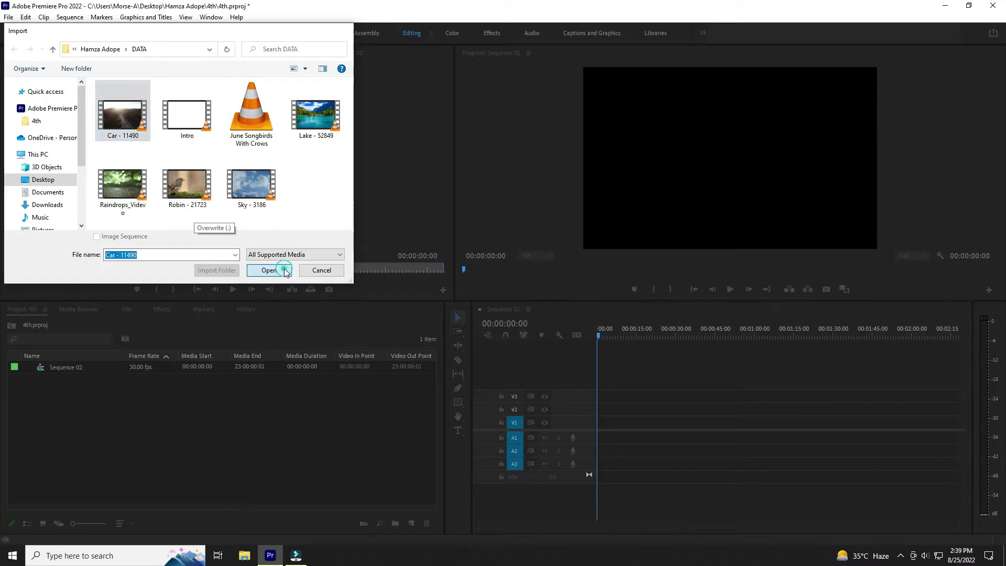
pyautogui.click(269, 270)
# Step: Import the video clip Robin - 21723 from the DATA folder into the project
pyautogui.rightClick(258, 426)
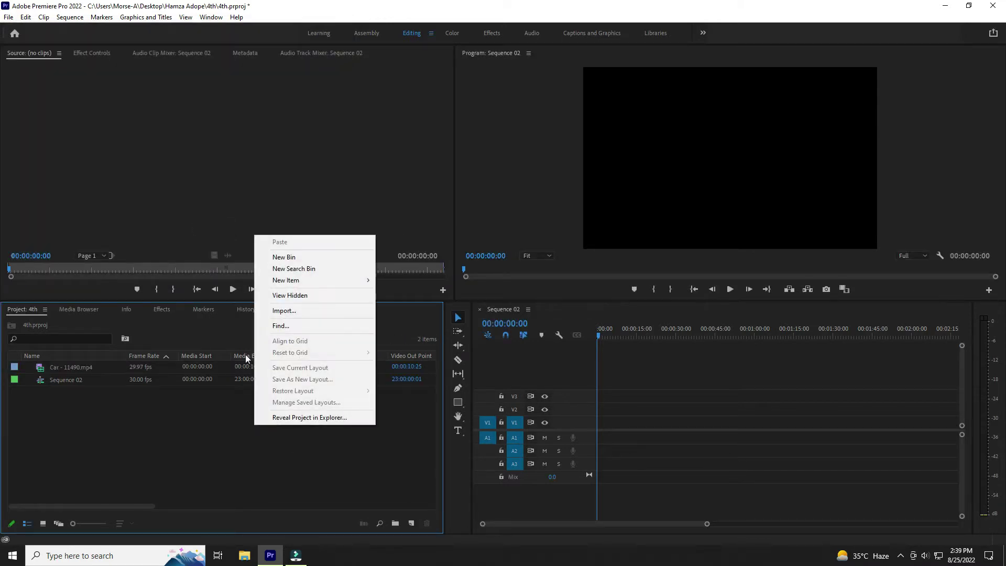
pyautogui.click(273, 311)
pyautogui.click(187, 184)
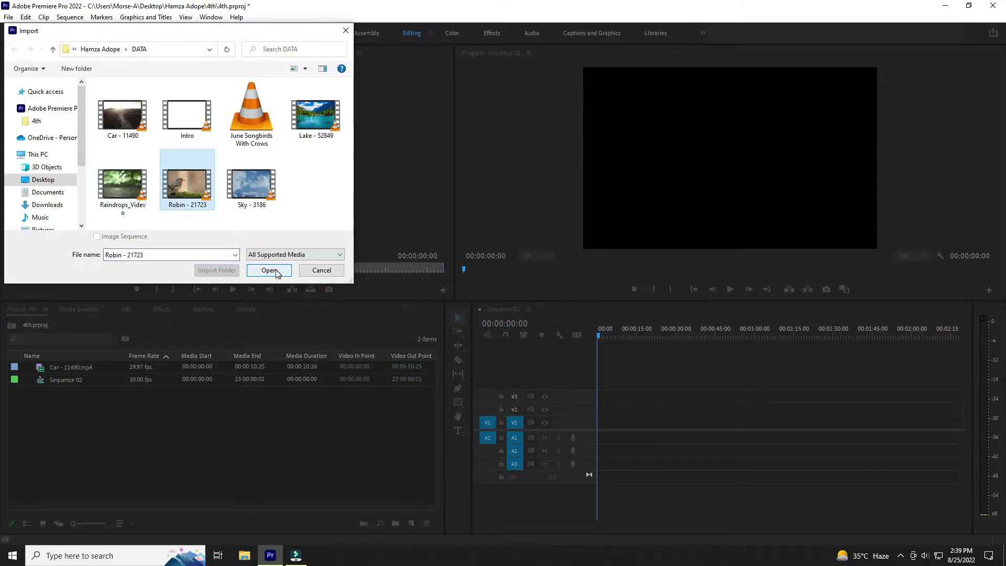
pyautogui.click(269, 270)
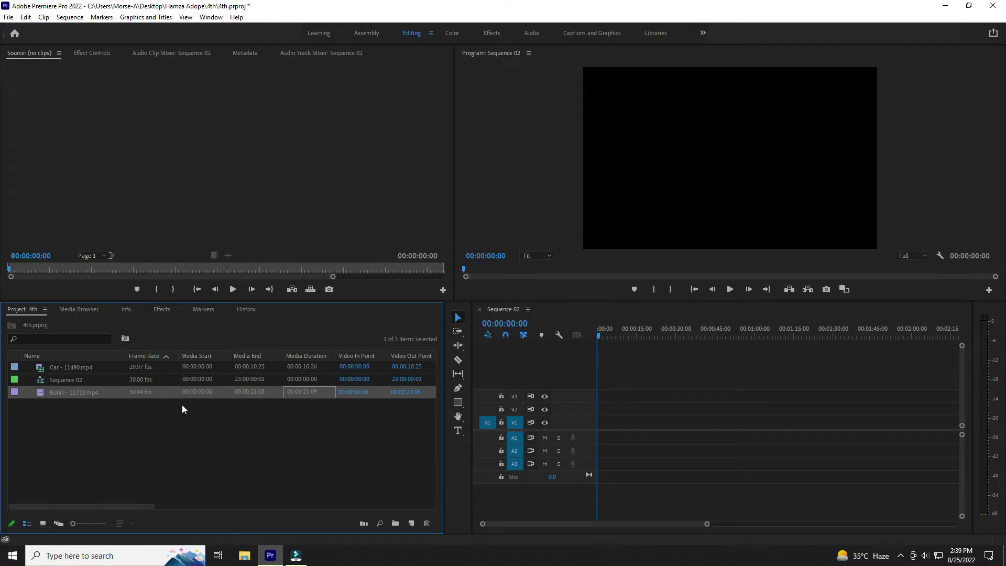
# Step: Import the audio file June Songbirds With Crows from the DATA folder into the project
pyautogui.doubleClick(193, 433)
pyautogui.click(249, 118)
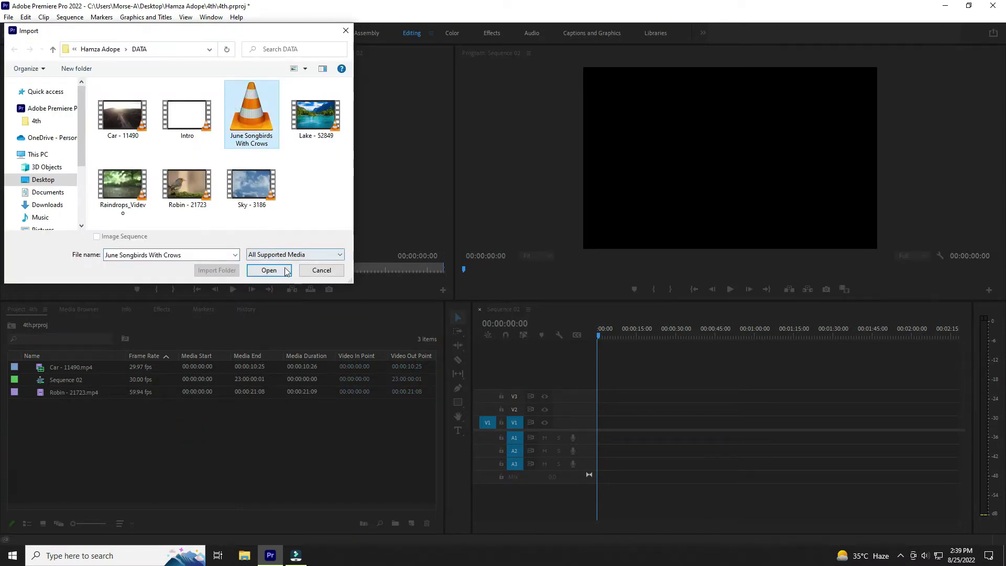
pyautogui.click(283, 267)
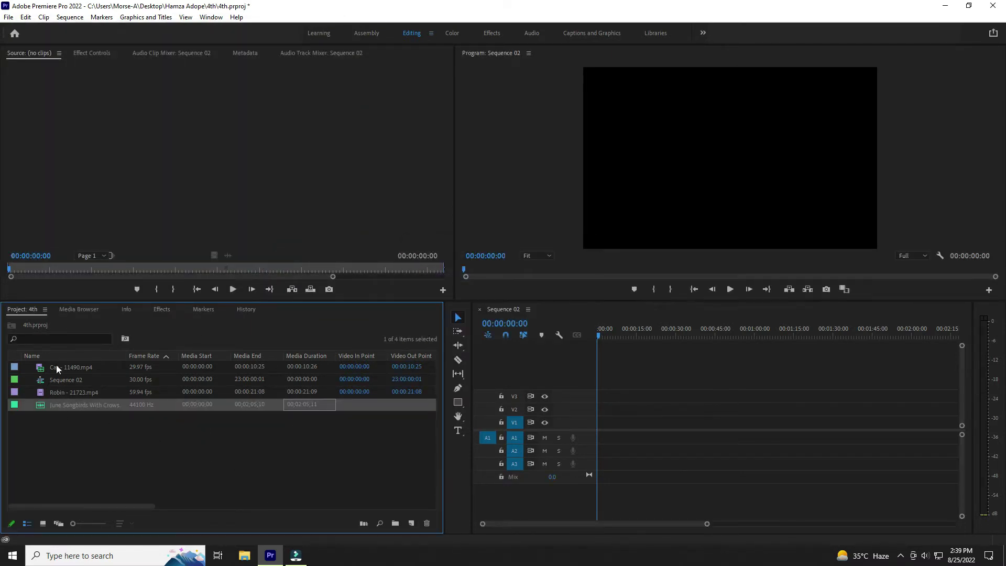
# Step: Place the Car - 11490 clip at the start of V1, keeping the existing sequence settings, and the Robin - 21723 clip further along at about 36 s
pyautogui.moveTo(58, 368); pyautogui.dragTo(608, 435)
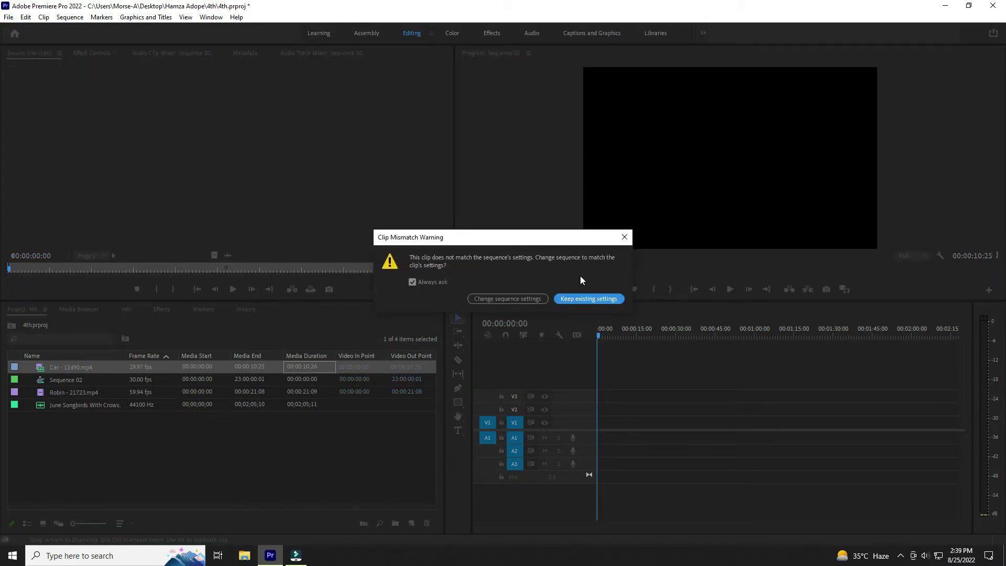
pyautogui.click(589, 297)
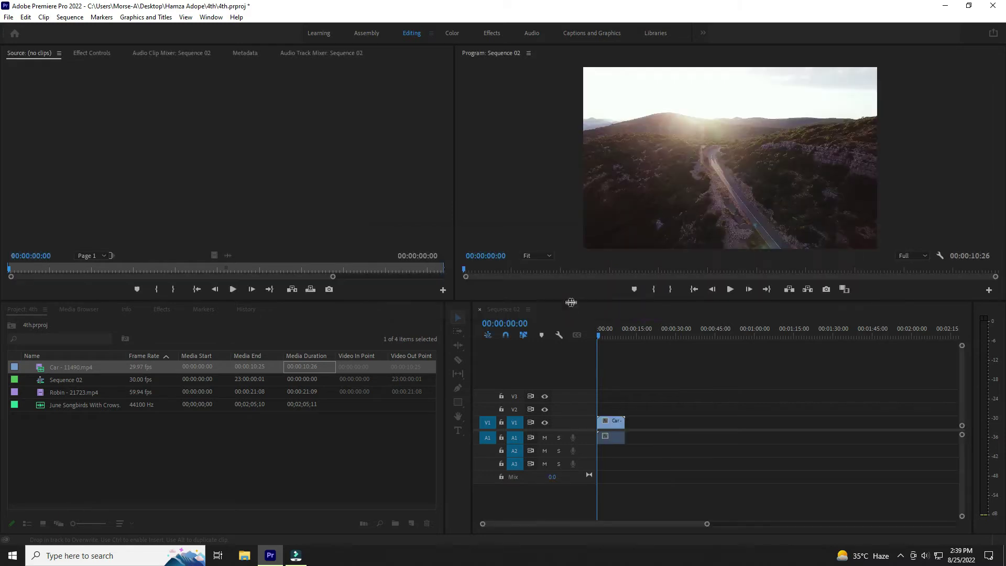
pyautogui.click(65, 391)
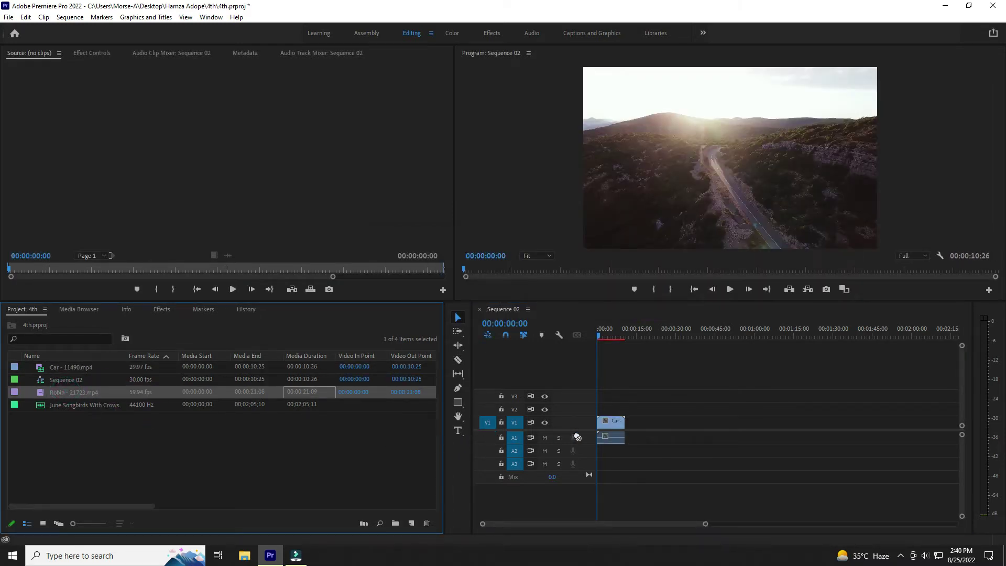
pyautogui.moveTo(577, 437); pyautogui.dragTo(688, 438)
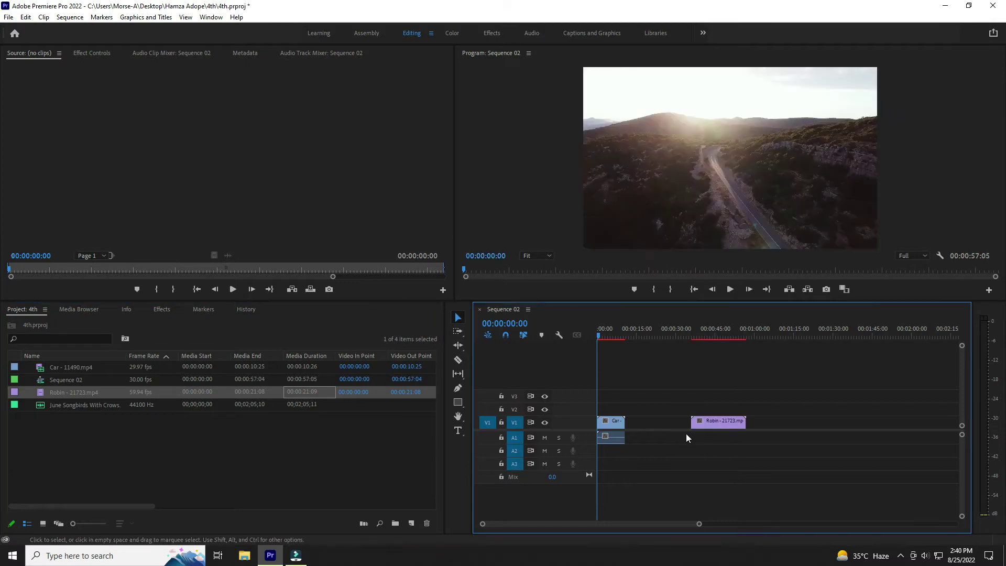
# Step: Unlink the Car clip and delete its audio, then place June Songbirds With Crows at the start of track A1
pyautogui.rightClick(610, 428)
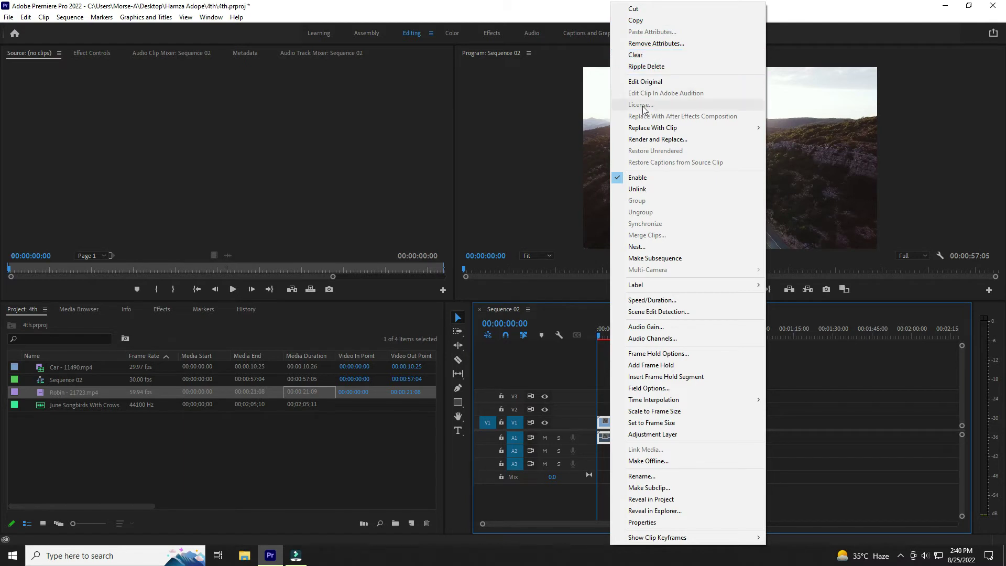
pyautogui.click(644, 194)
pyautogui.click(620, 438)
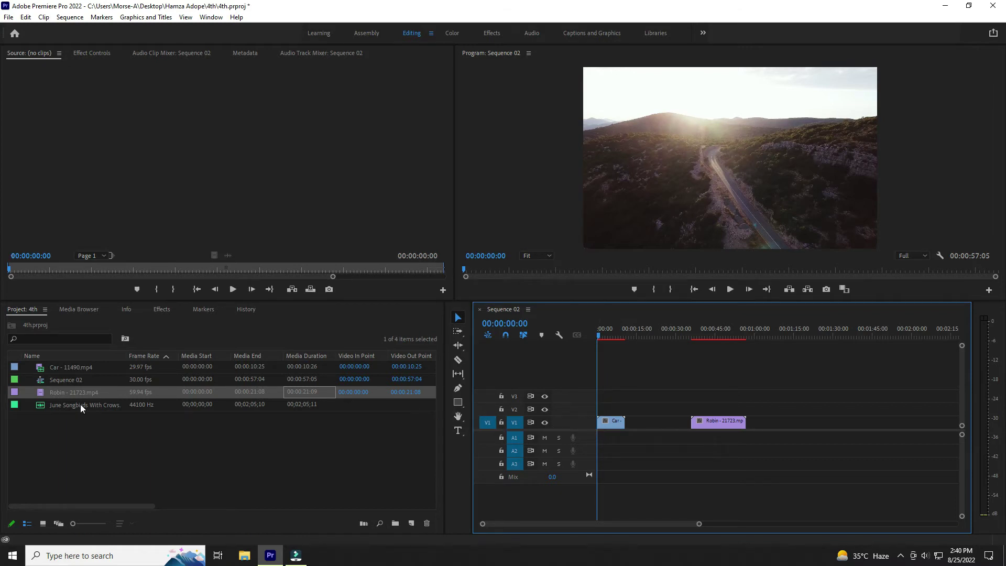
pyautogui.moveTo(81, 408); pyautogui.dragTo(601, 436)
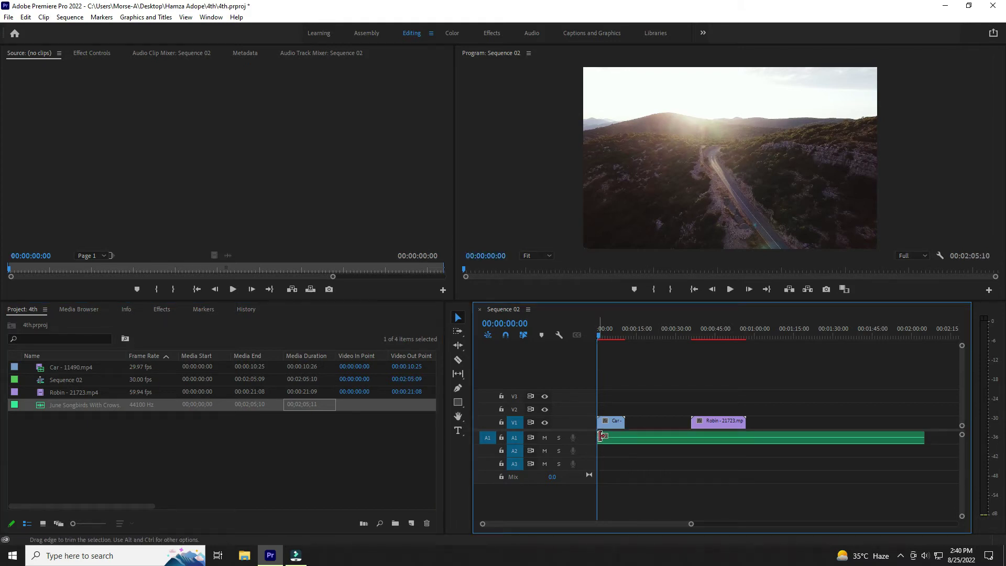
# Step: Shift the Robin clip earlier with snapping off, then re-enable snapping and butt the clip against the end of the Car clip on V1
pyautogui.click(505, 335)
pyautogui.moveTo(715, 424); pyautogui.dragTo(693, 422)
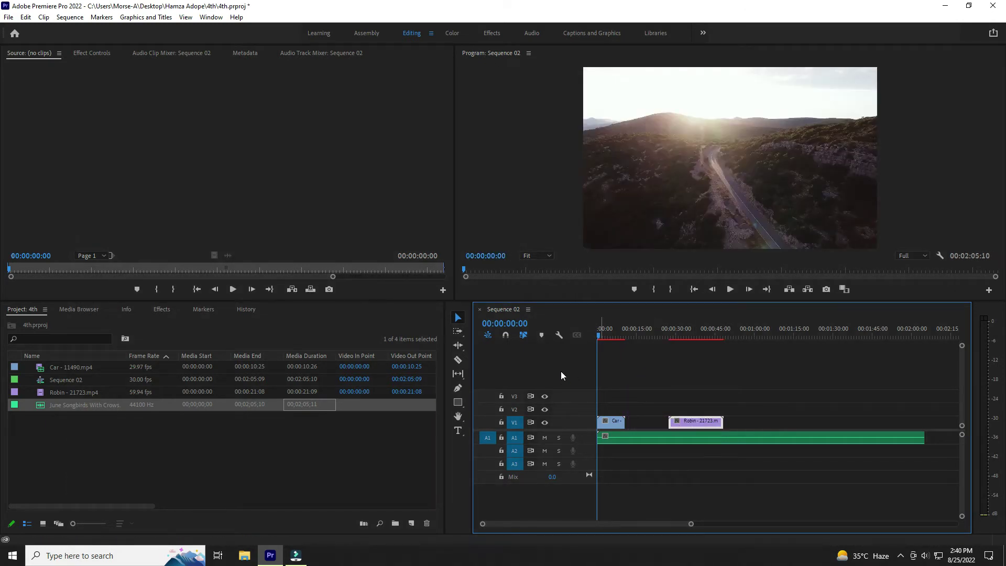
pyautogui.click(505, 334)
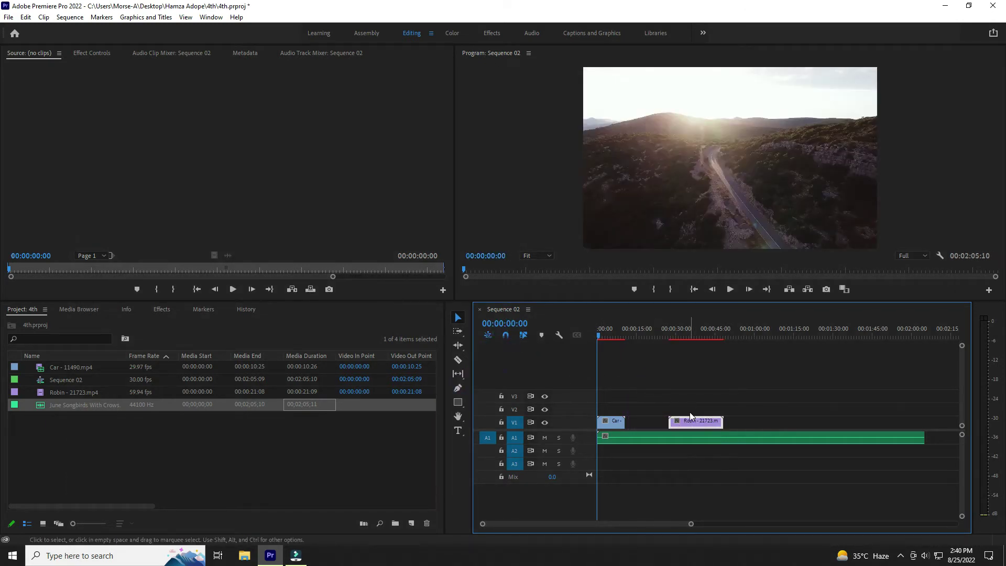
pyautogui.moveTo(693, 423); pyautogui.dragTo(648, 424)
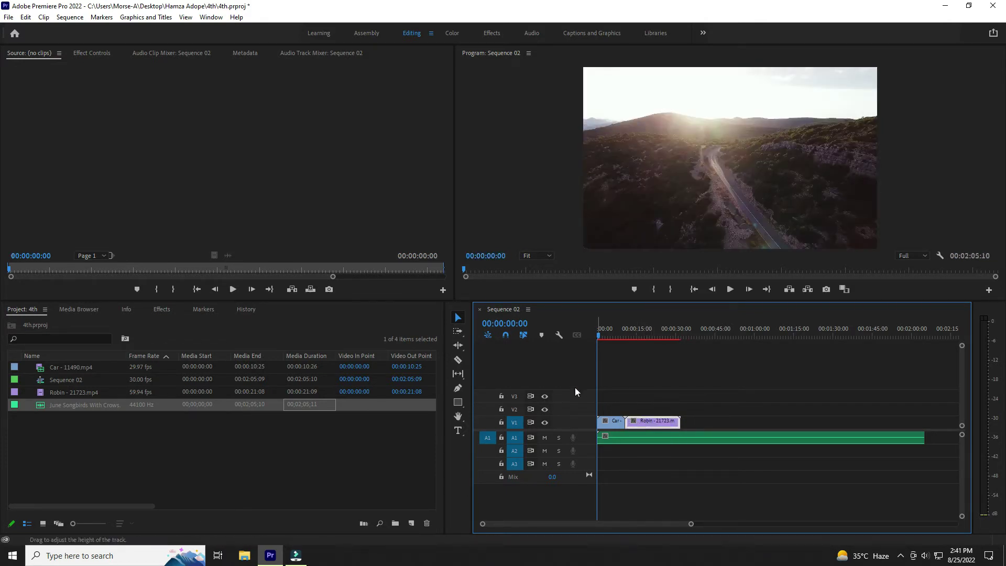
pyautogui.click(560, 335)
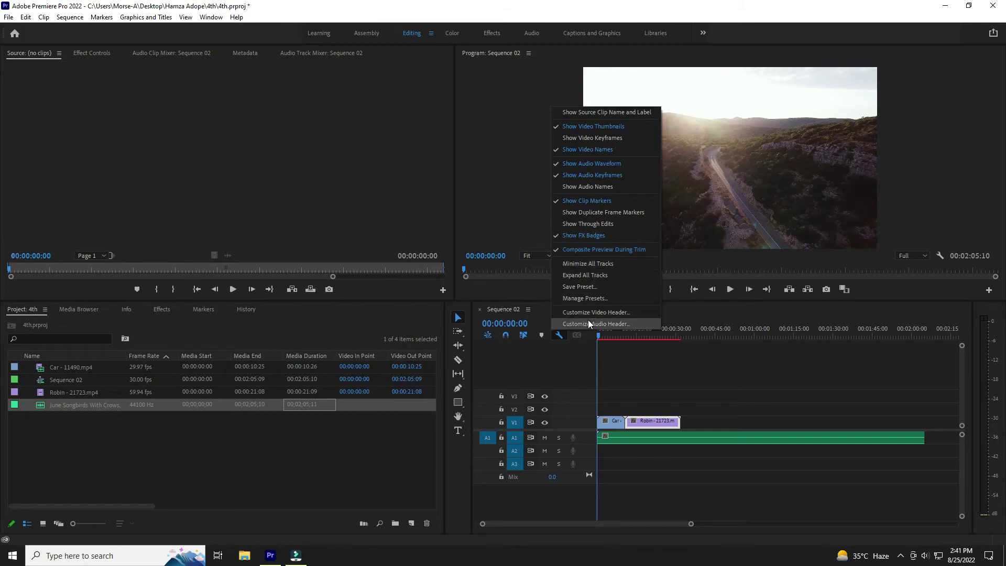
pyautogui.click(570, 354)
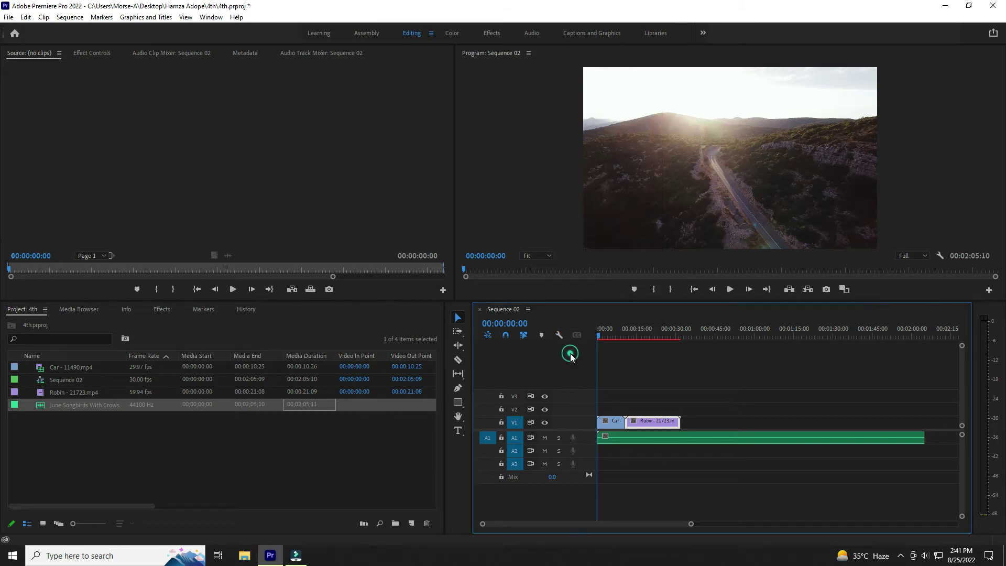
pyautogui.click(458, 318)
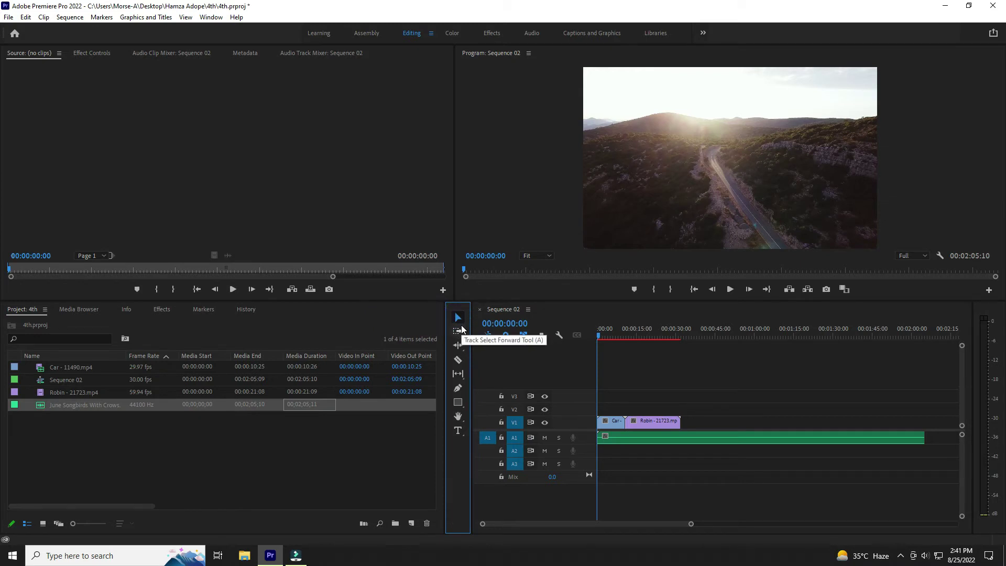
# Step: Split the Car clip at about 7 s and the Robin clip near its middle with the Razor tool
pyautogui.click(459, 363)
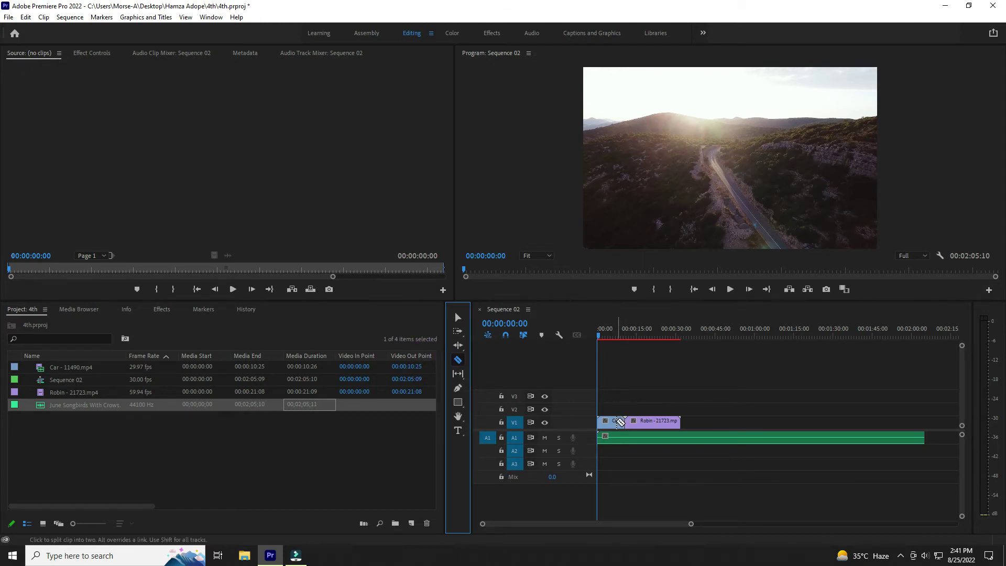
pyautogui.click(618, 421)
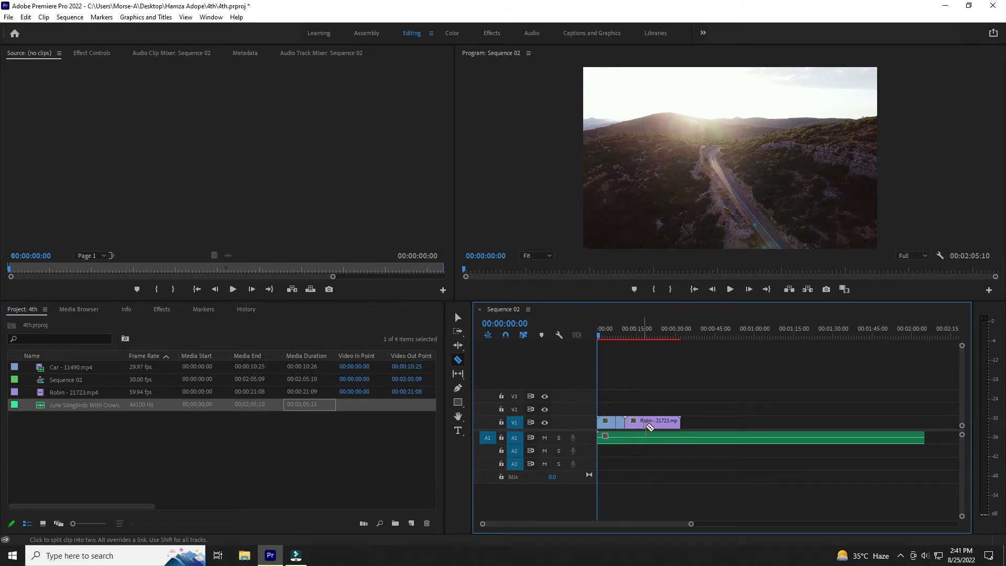
pyautogui.click(654, 422)
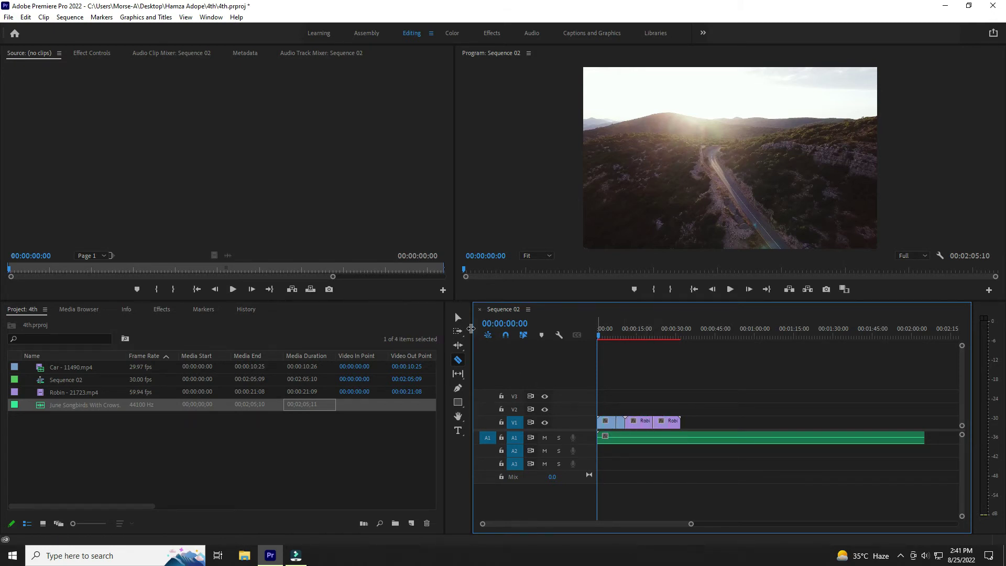
# Step: Move the second piece of the Car clip and the second piece of the Robin clip up to track V3
pyautogui.click(457, 317)
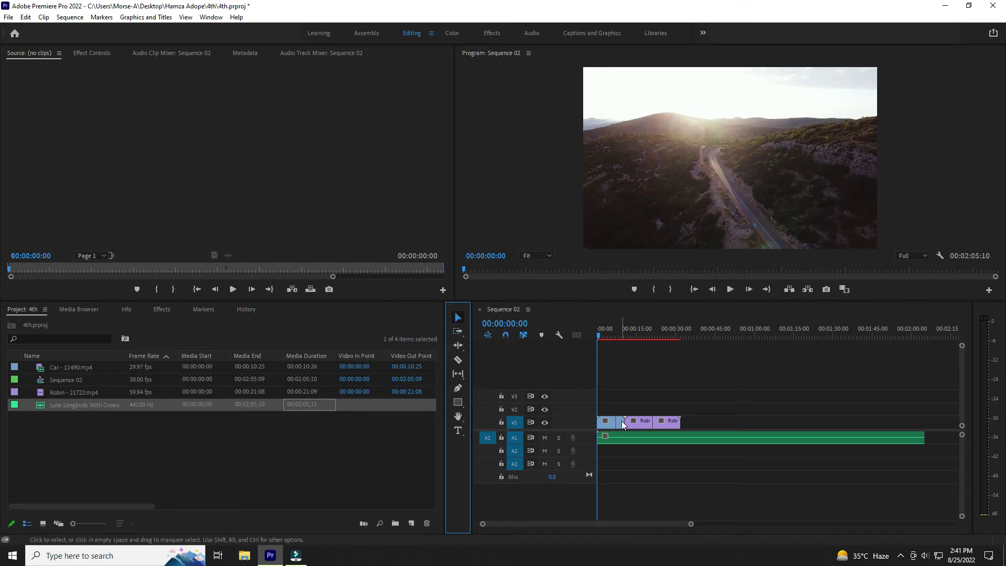
pyautogui.moveTo(621, 420); pyautogui.dragTo(640, 400)
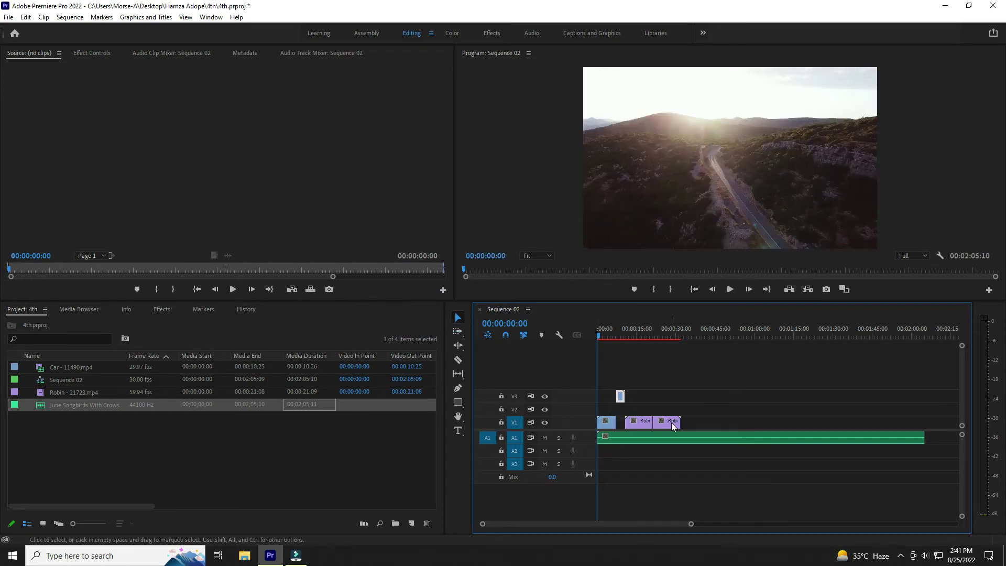
pyautogui.moveTo(671, 423); pyautogui.dragTo(670, 398)
# Step: Undo the moves to V3 and both razor cuts on the Car and Robin clips
pyautogui.hotkey('ctrl', 'z')
pyautogui.hotkey('ctrl', 'z')
pyautogui.hotkey('ctrl', 'z')
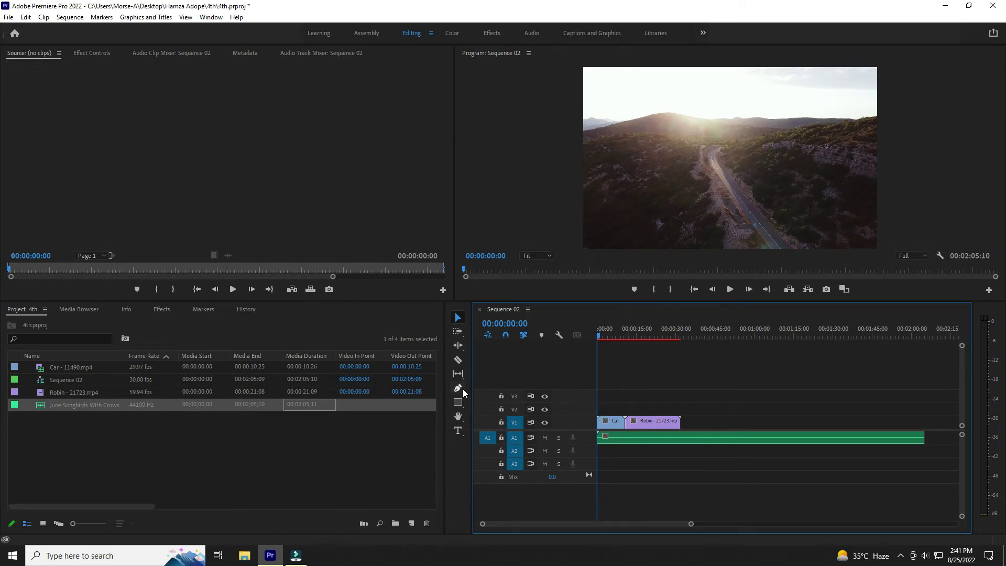
# Step: Trim the end of the June Songbirds With Crows audio on A1 back to the end of the Robin clip
pyautogui.click(461, 402)
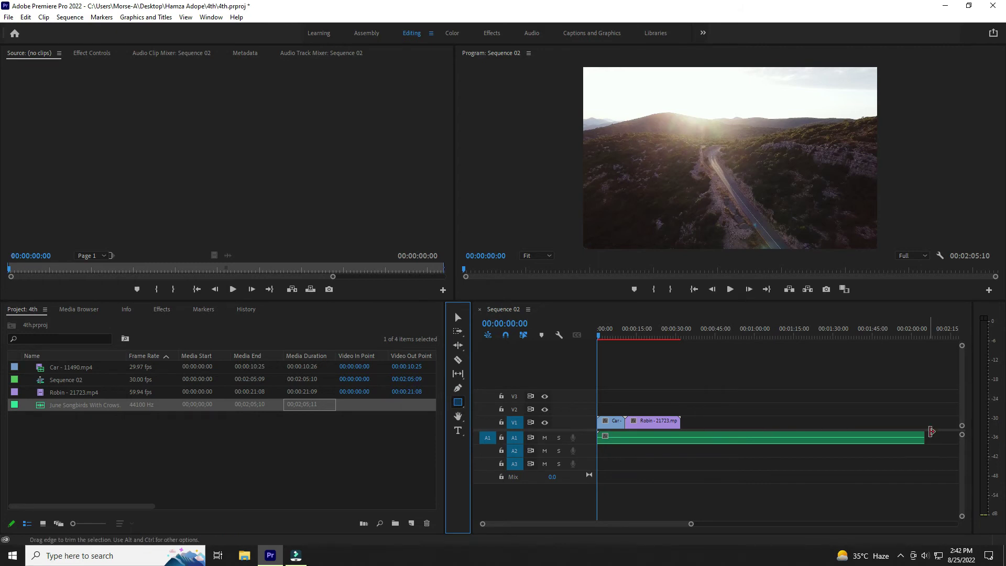
pyautogui.moveTo(923, 431); pyautogui.dragTo(683, 438)
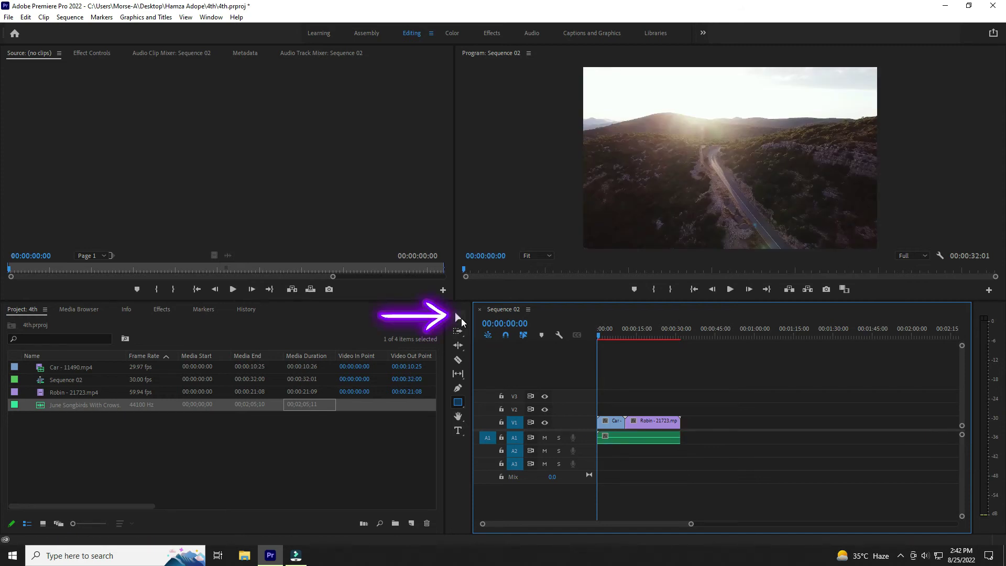
# Step: Open the Robin clip from the timeline in the Source Monitor and place a video-only copy directly after it on V1
pyautogui.click(458, 317)
pyautogui.doubleClick(645, 420)
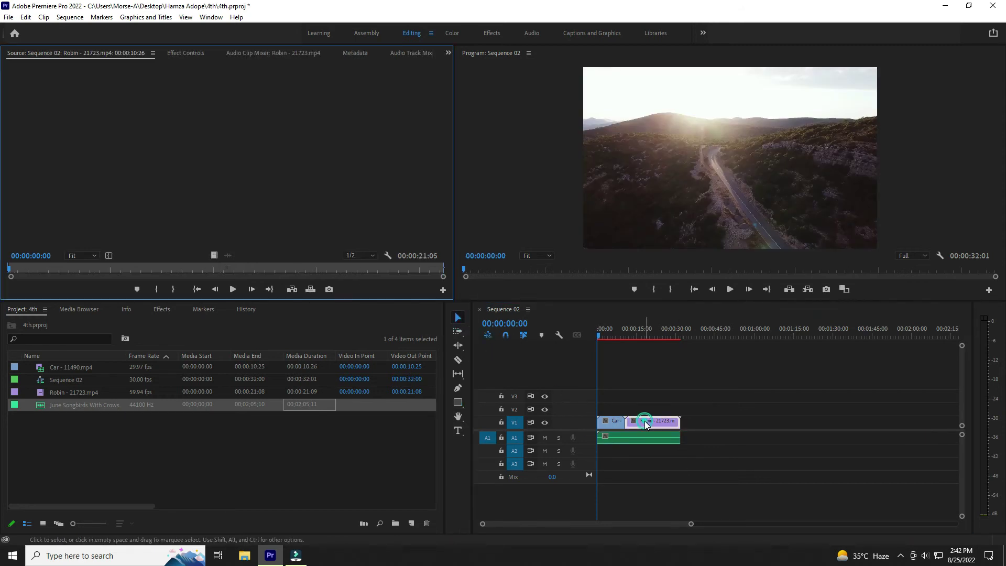
pyautogui.click(458, 415)
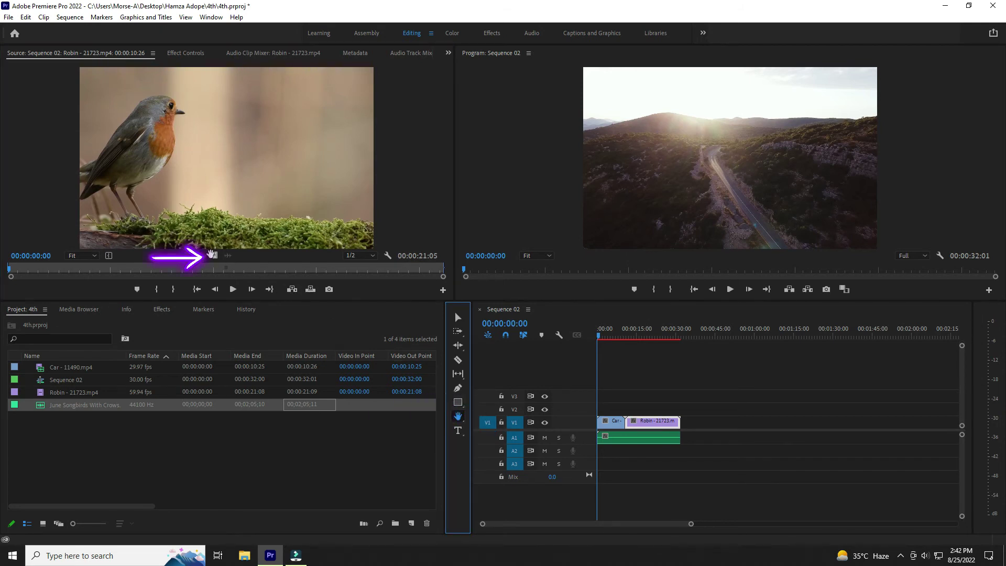
pyautogui.click(210, 252)
pyautogui.moveTo(545, 323); pyautogui.dragTo(692, 428)
# Step: Add the title text "editing tool" near the centre of the frame at the start of the sequence with the Type tool
pyautogui.click(459, 429)
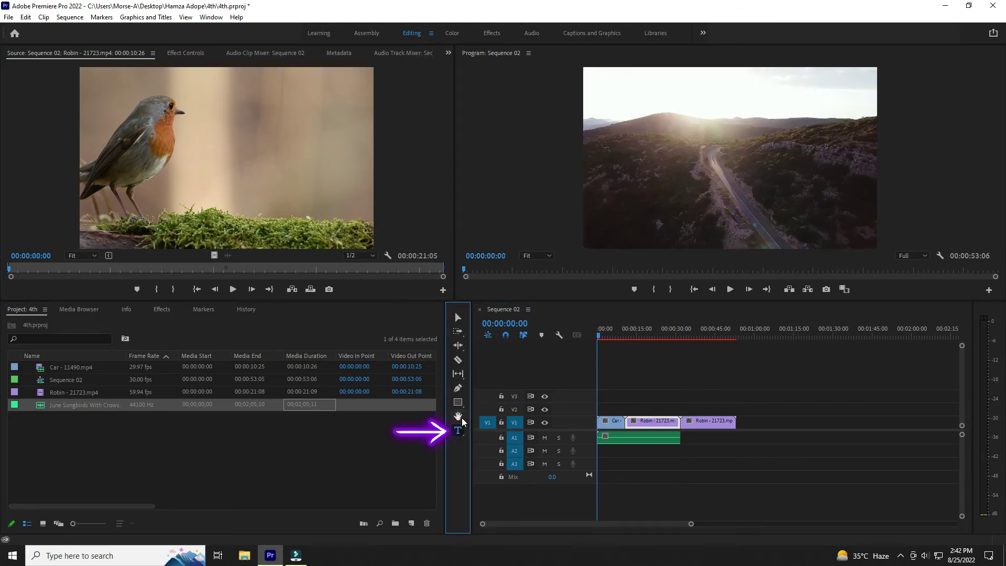
pyautogui.click(461, 432)
pyautogui.click(729, 161)
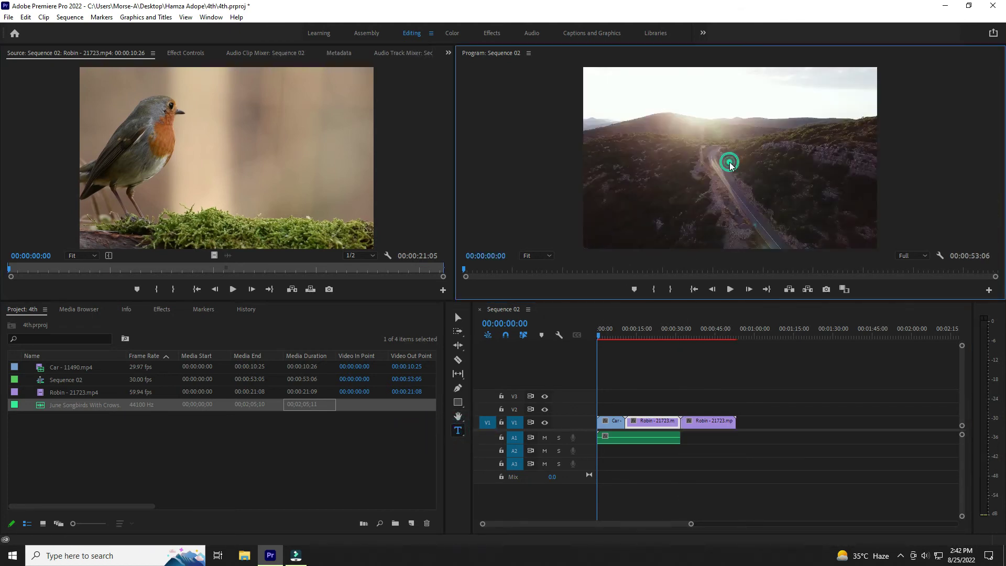
pyautogui.write('editing tool')
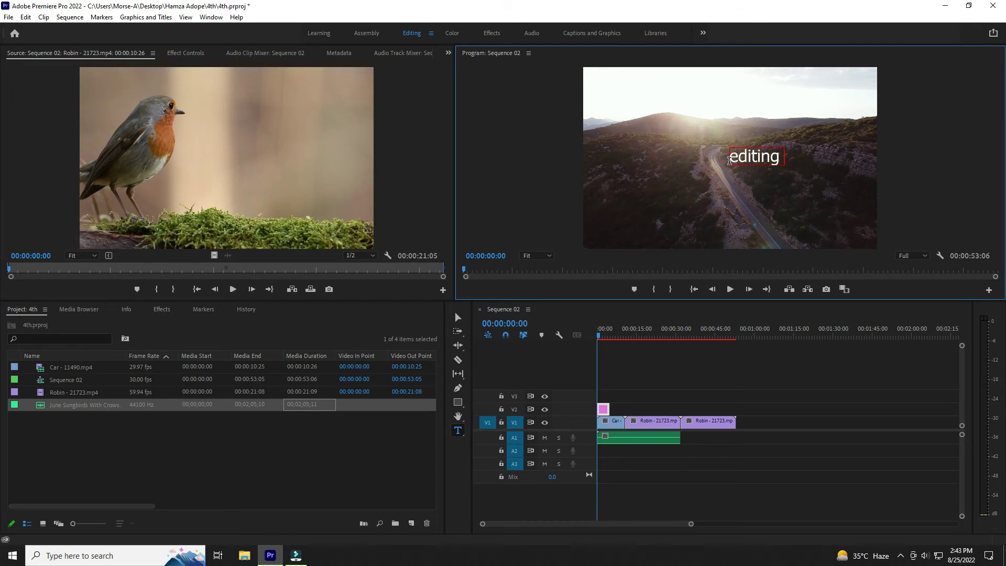
pyautogui.click(759, 401)
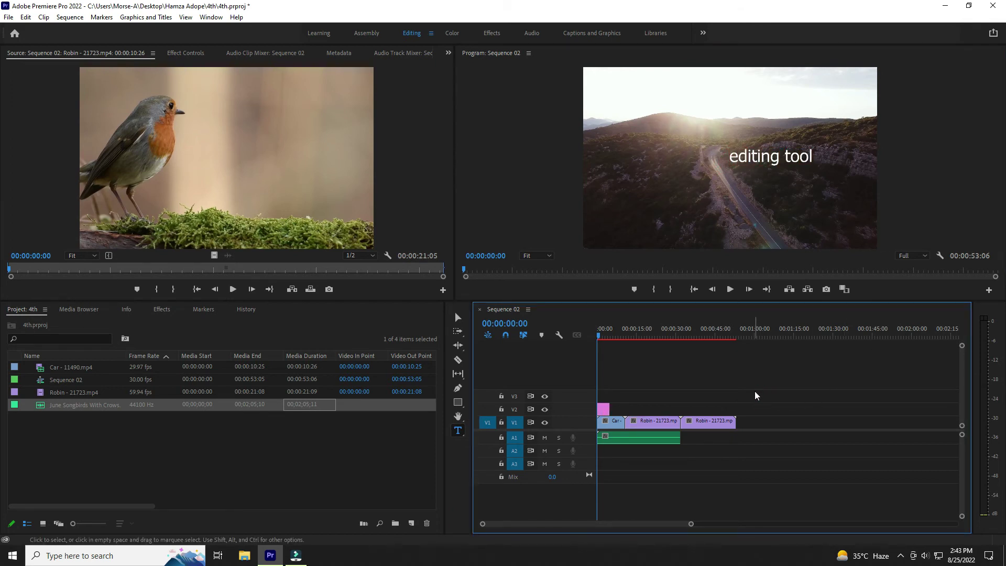
# Step: Play the sequence to preview the edit, then return the playhead to the start
pyautogui.press('space')
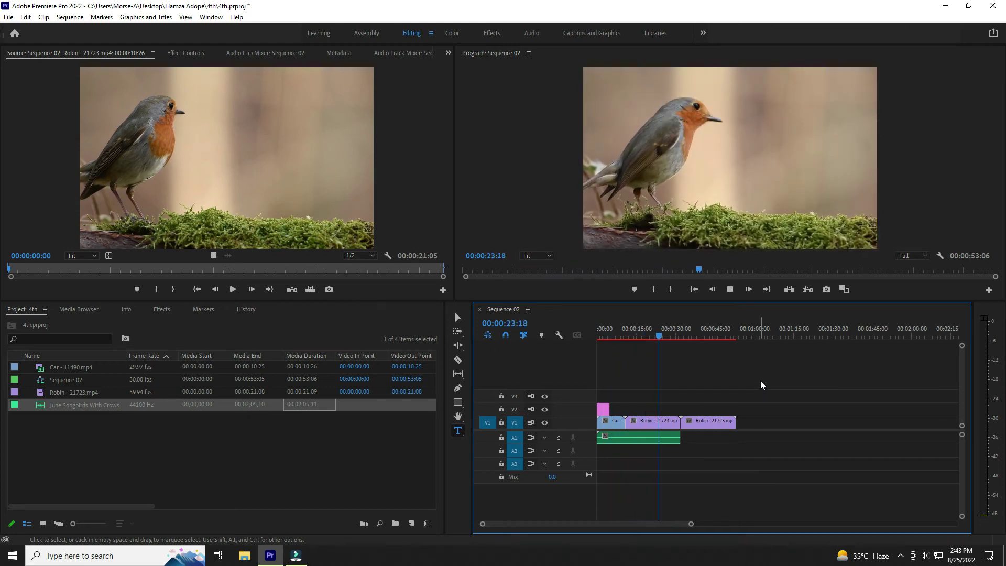
pyautogui.press('space')
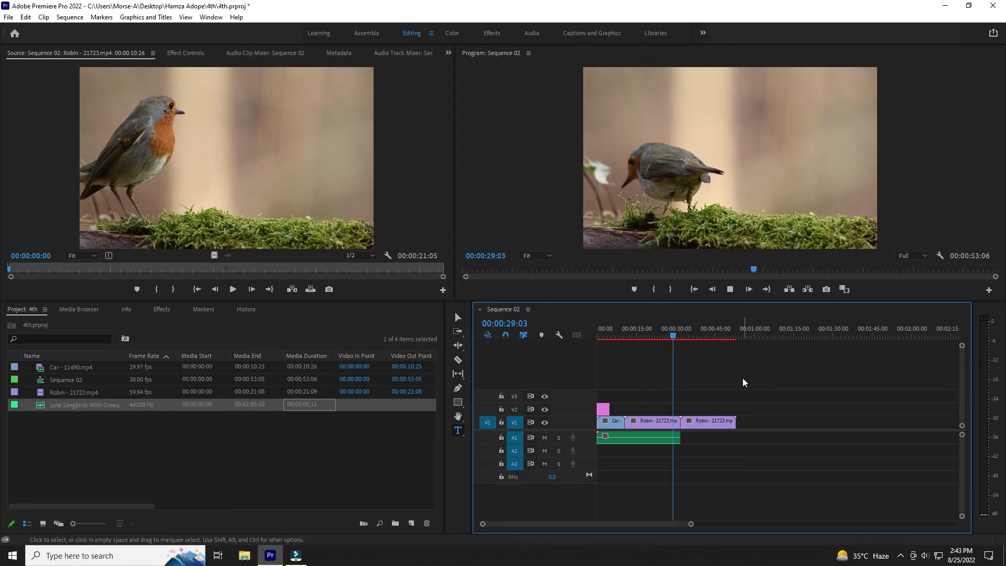
pyautogui.moveTo(669, 332); pyautogui.dragTo(598, 333)
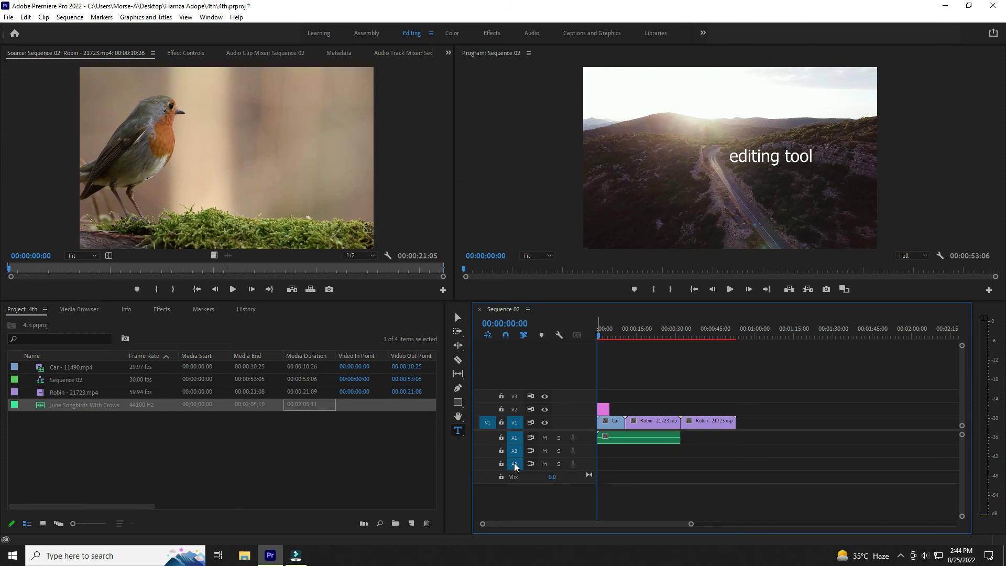
# Step: Lock and unlock video track V1, then do the same for audio track A1
pyautogui.click(501, 423)
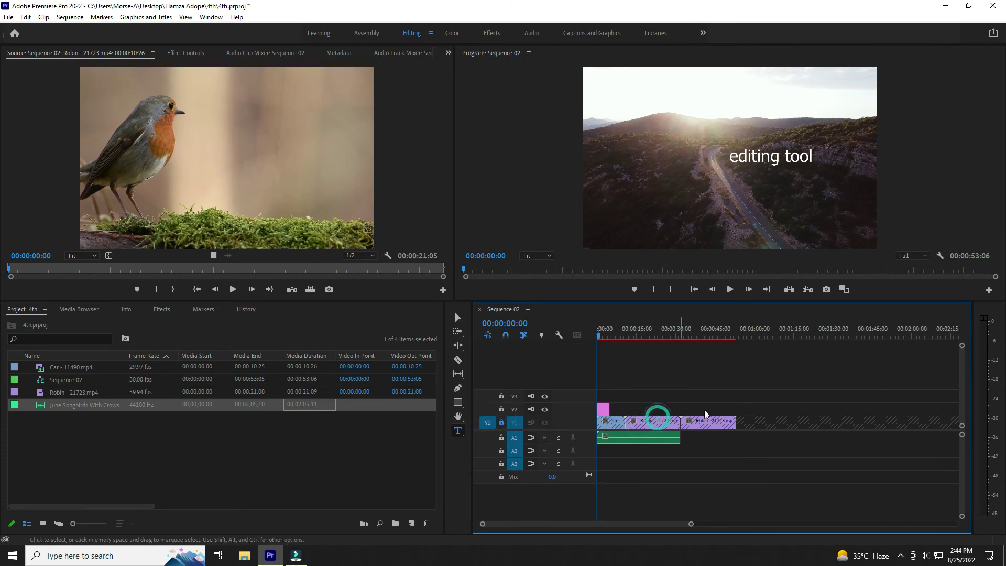
pyautogui.click(501, 423)
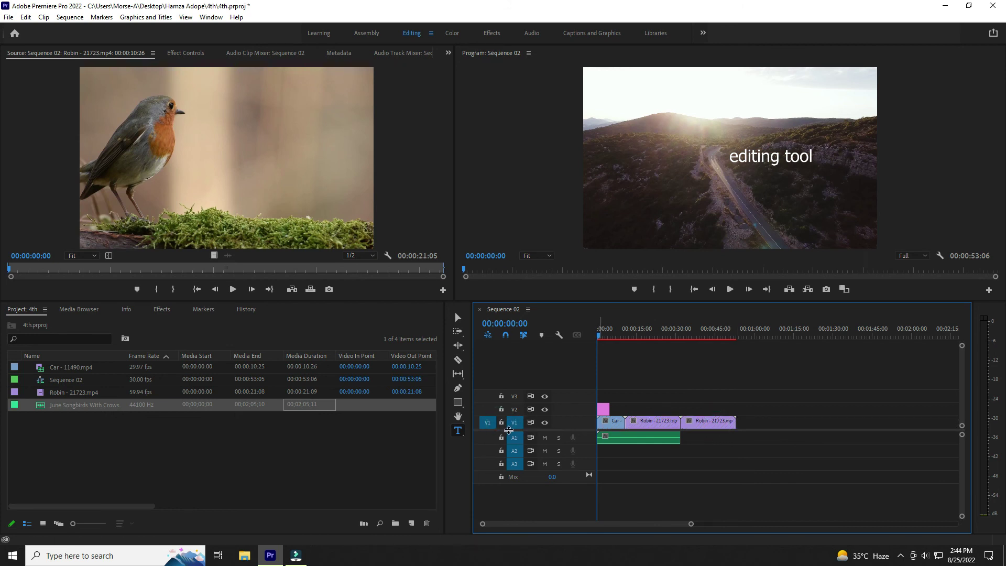
pyautogui.click(502, 437)
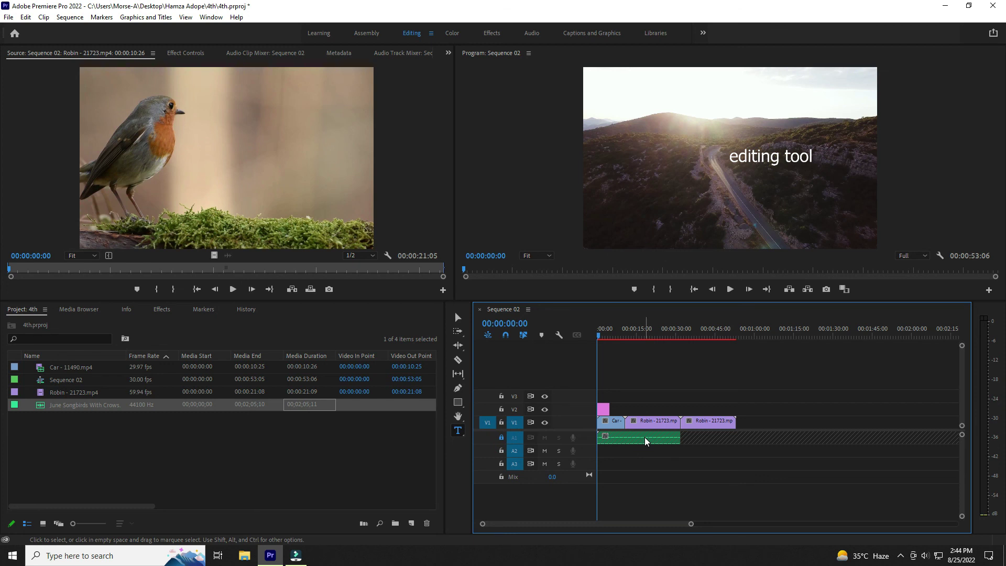
pyautogui.click(500, 436)
# Step: Play the sequence from the start to review the title, clips and audio
pyautogui.press('space')
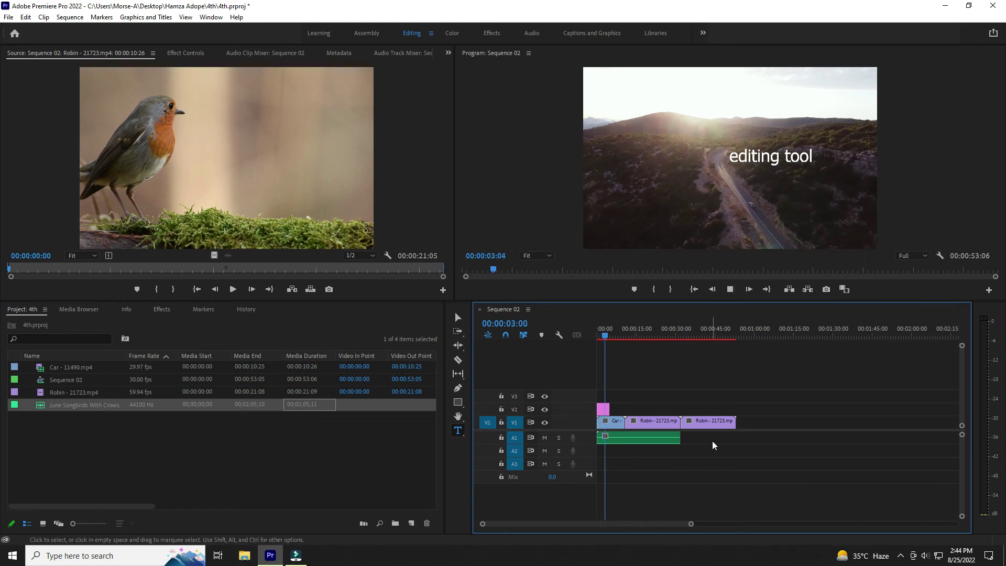